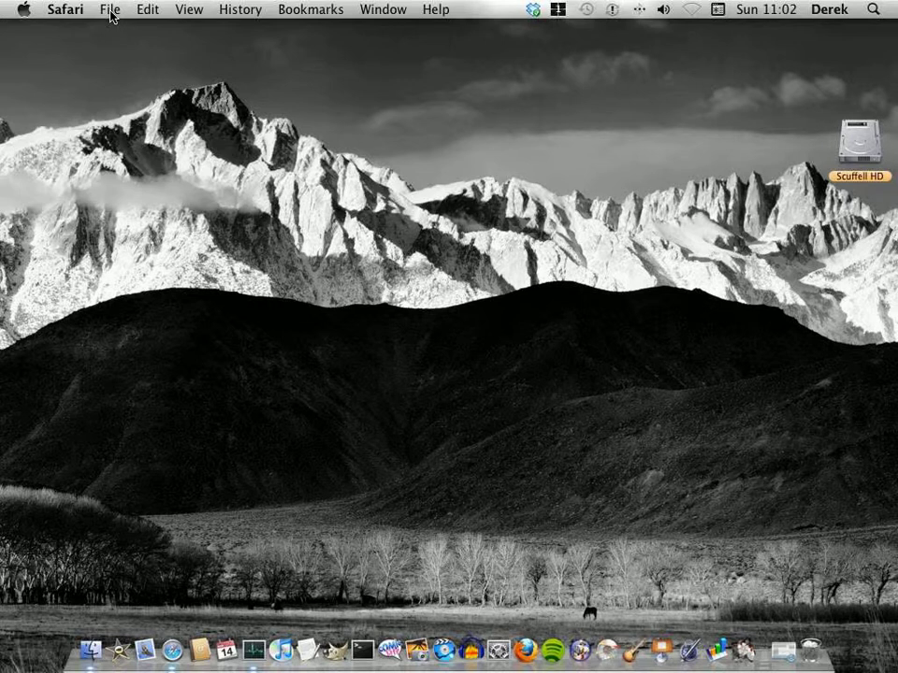
left_click(110, 11)
left_click(116, 31)
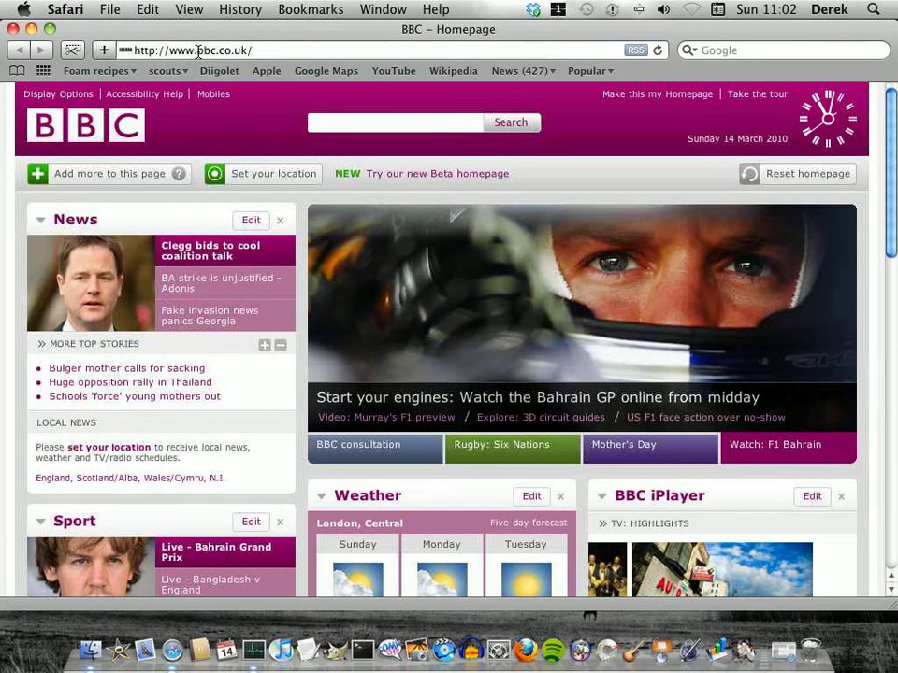
left_click_drag(196, 50, 292, 50)
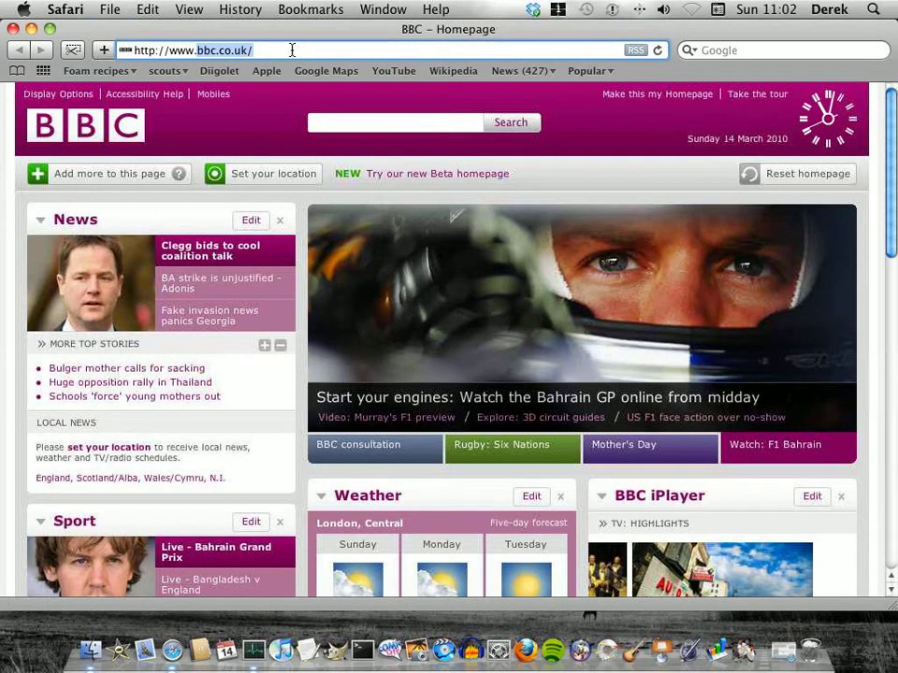
type("1stsw")
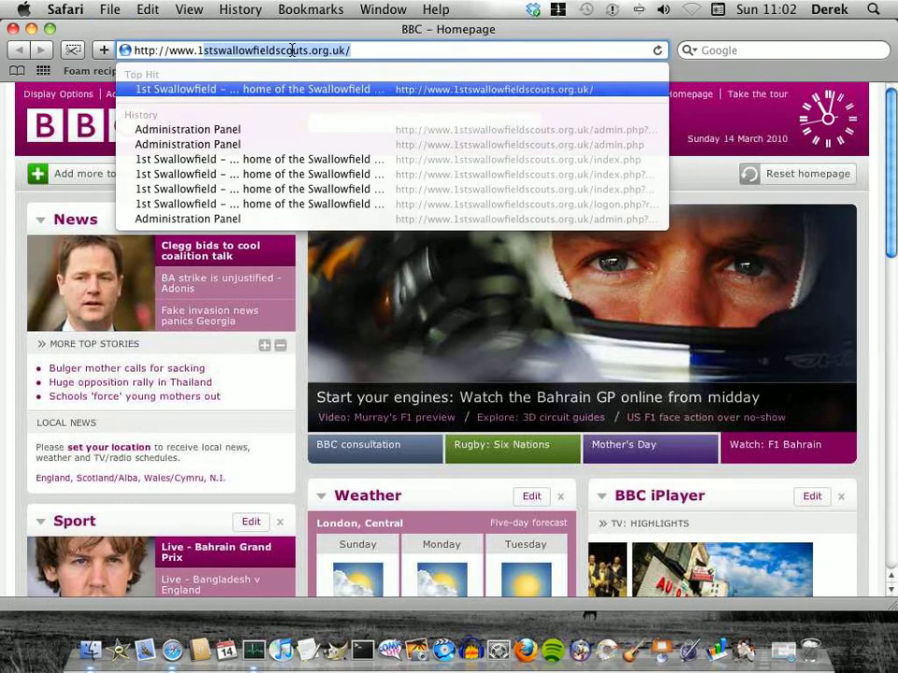
type("allow")
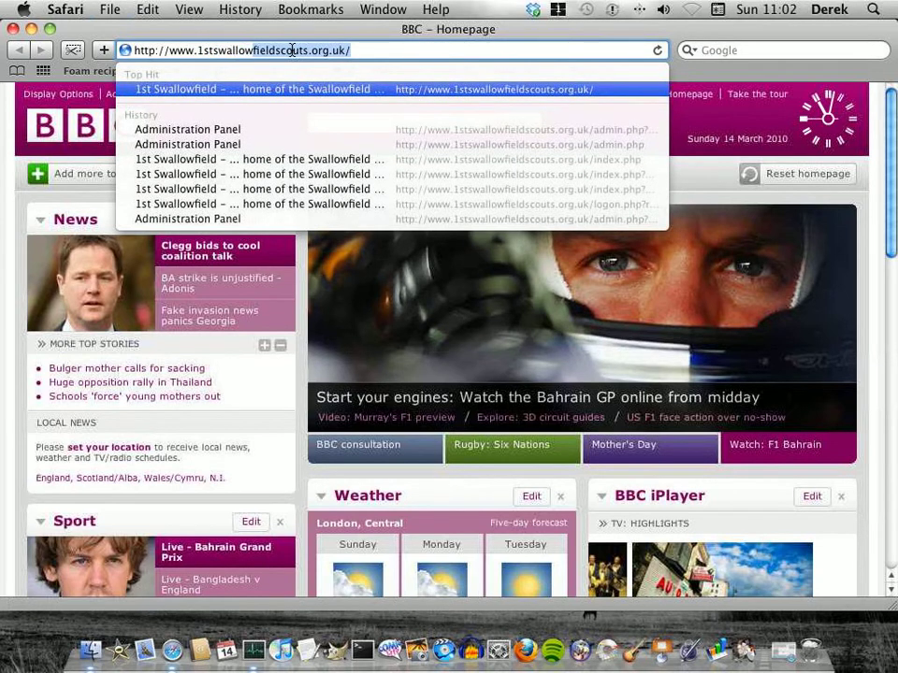
type("fieldscouts.org.uk/")
key("Return")
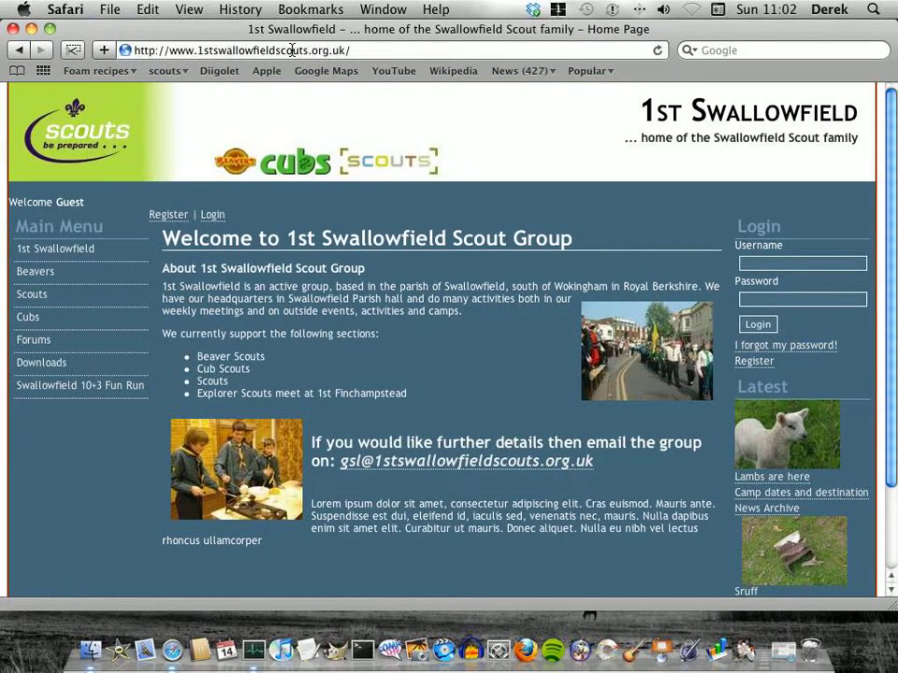
Step: Browse the site's Beavers, Scouts and Cubs pages, and view the list of download categories
left_click(37, 278)
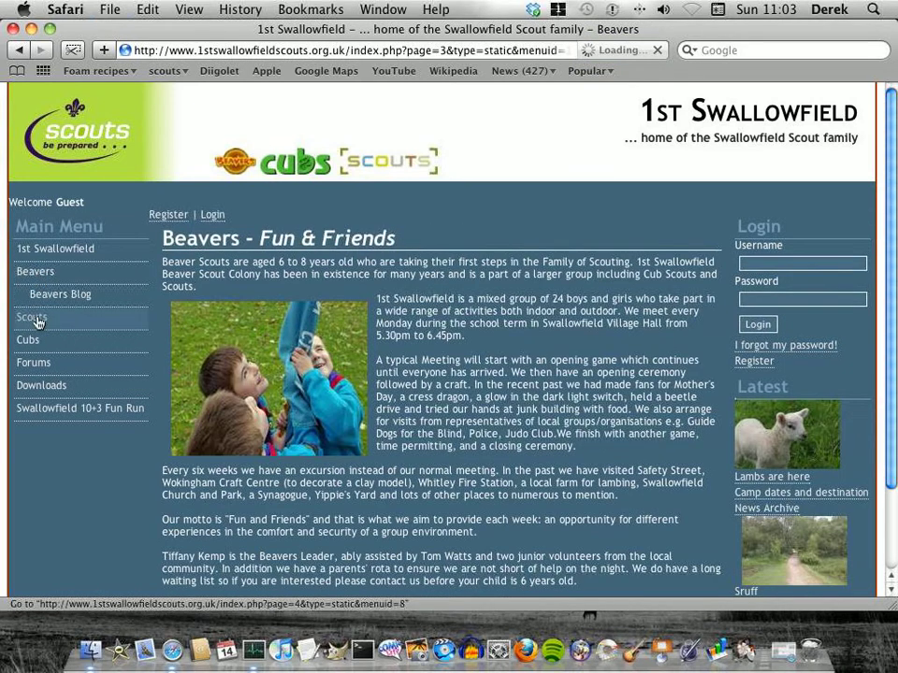
left_click(38, 320)
left_click(26, 363)
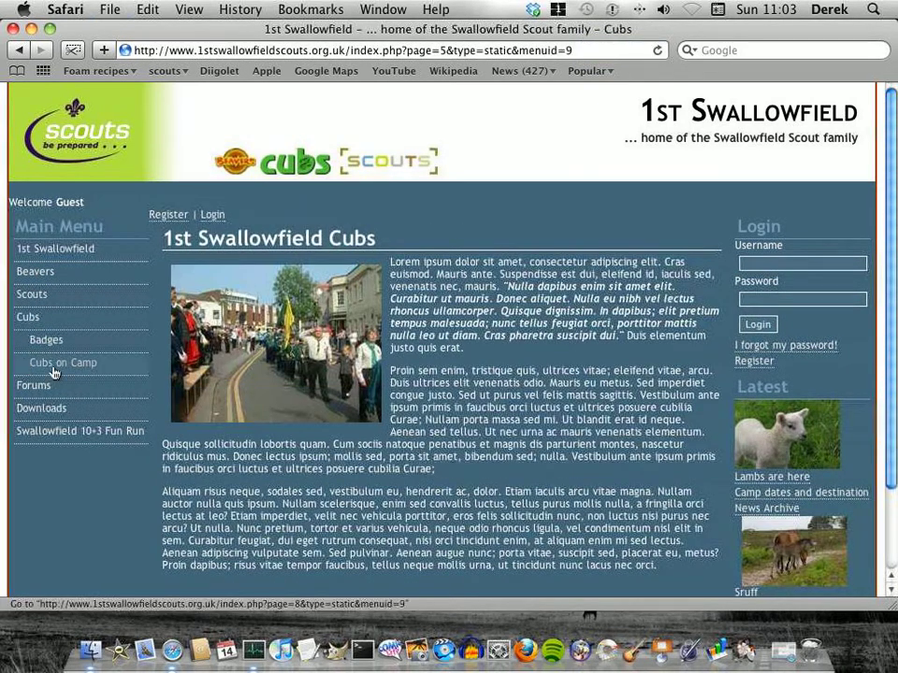
left_click(41, 409)
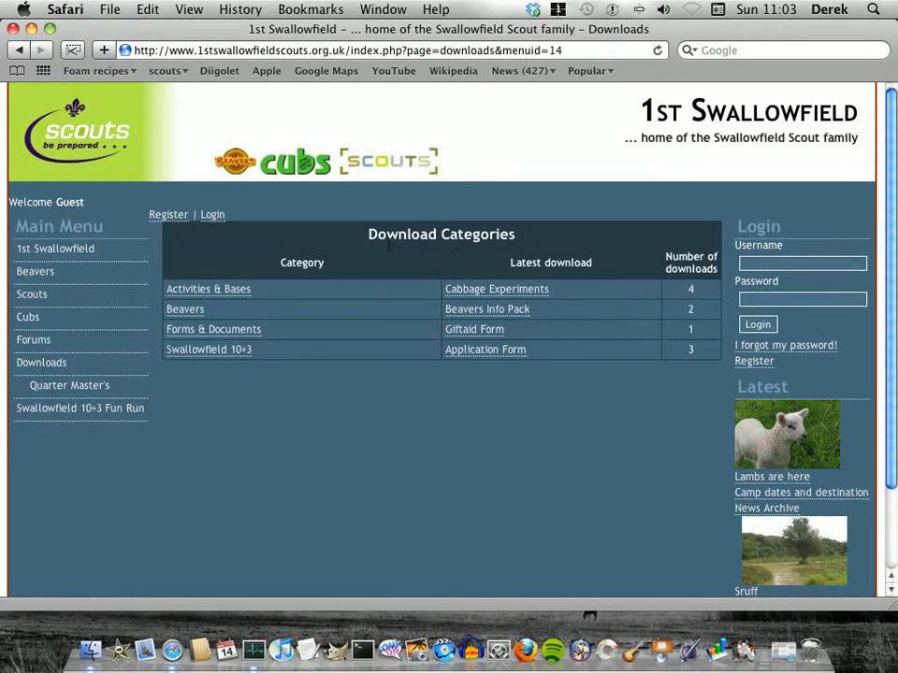
left_click_drag(369, 235, 516, 235)
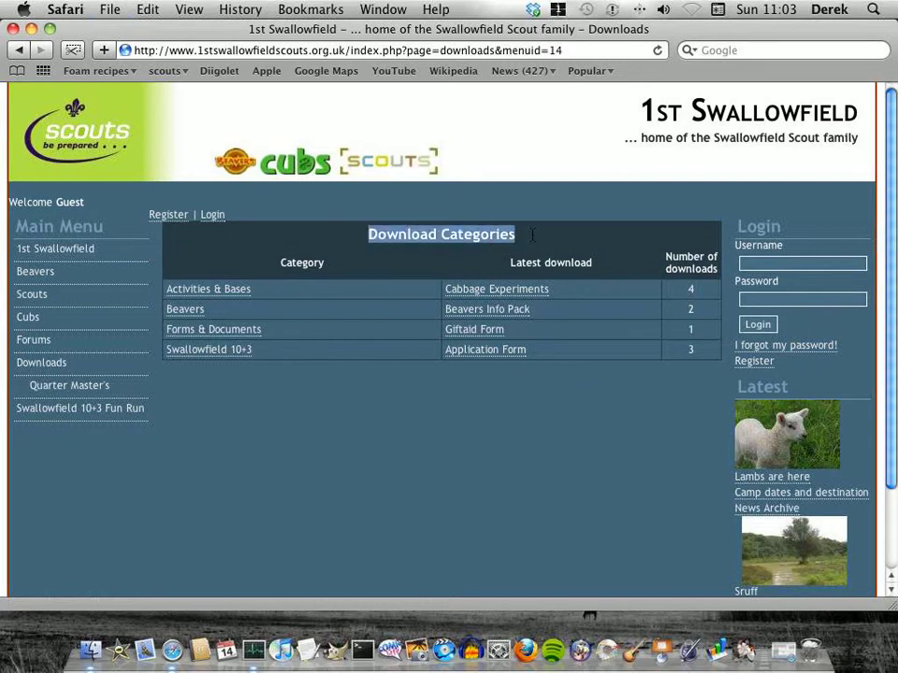
Step: View the downloads offered in the Beavers category and in the Swallowfield 10+3 category
left_click(187, 309)
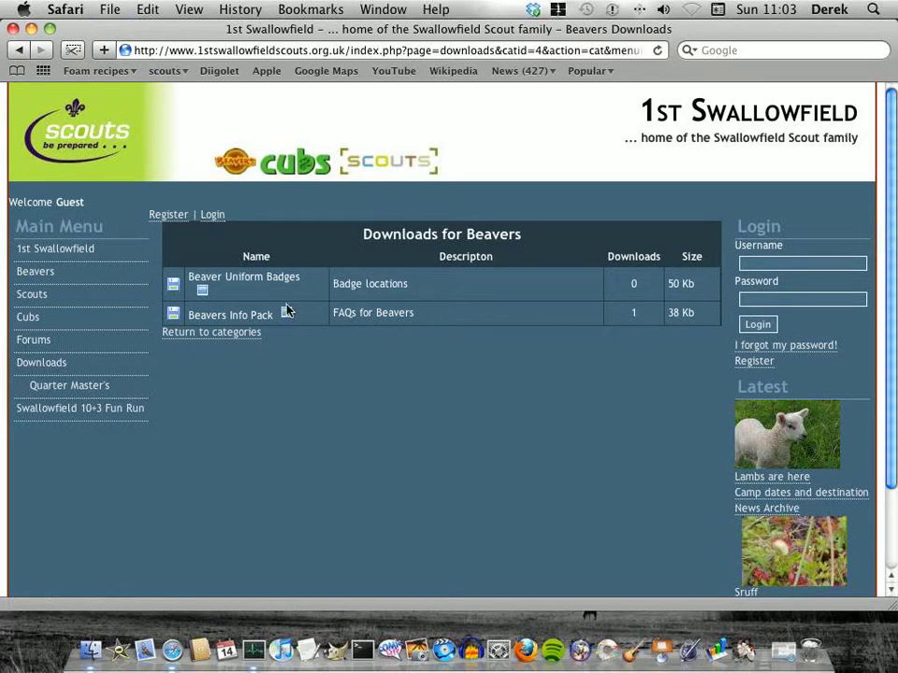
left_click(213, 332)
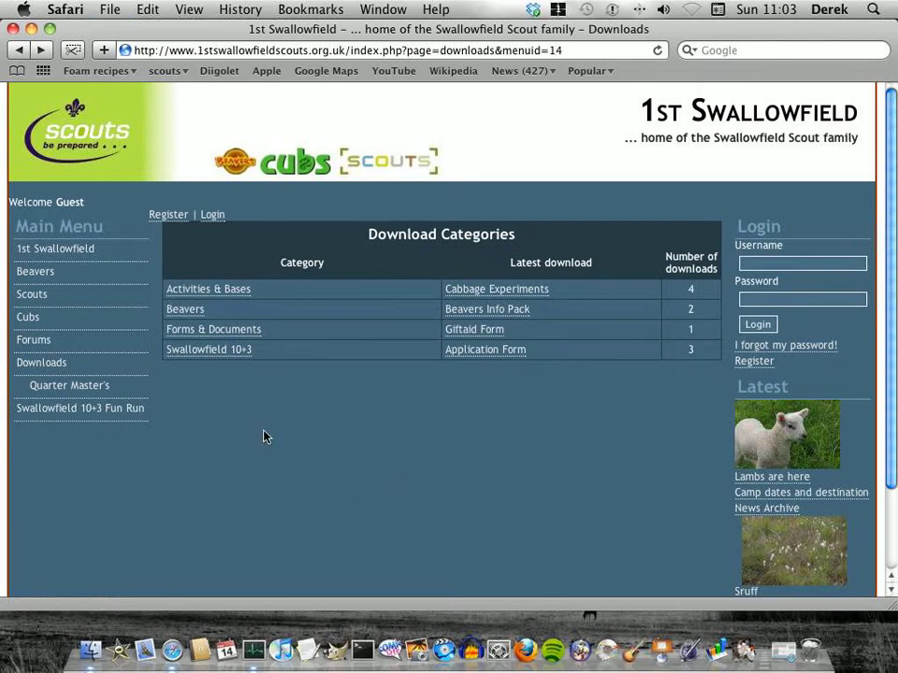
left_click(208, 352)
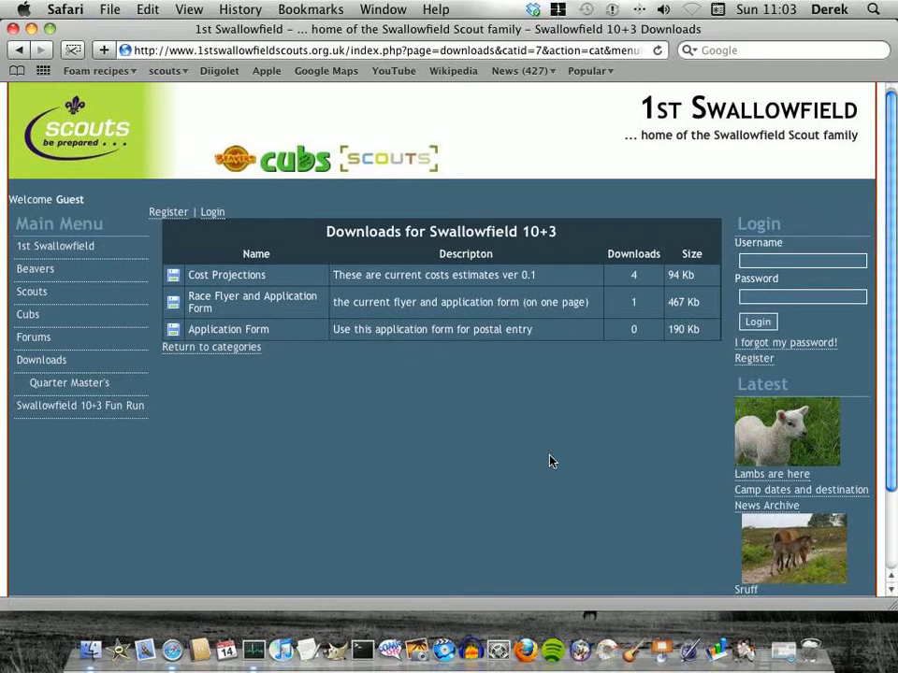
scroll(550, 461, "down", 3)
scroll(550, 461, "up", 3)
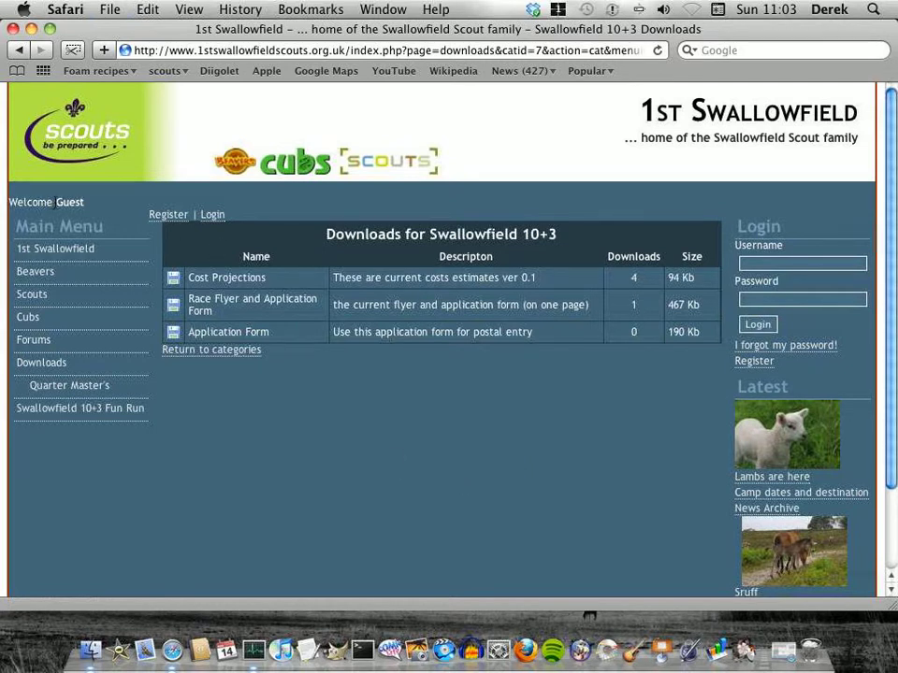
Step: Log in to the scout site with the account's username and password
left_click_drag(56, 201, 83, 202)
left_click(128, 201)
double_click(737, 245)
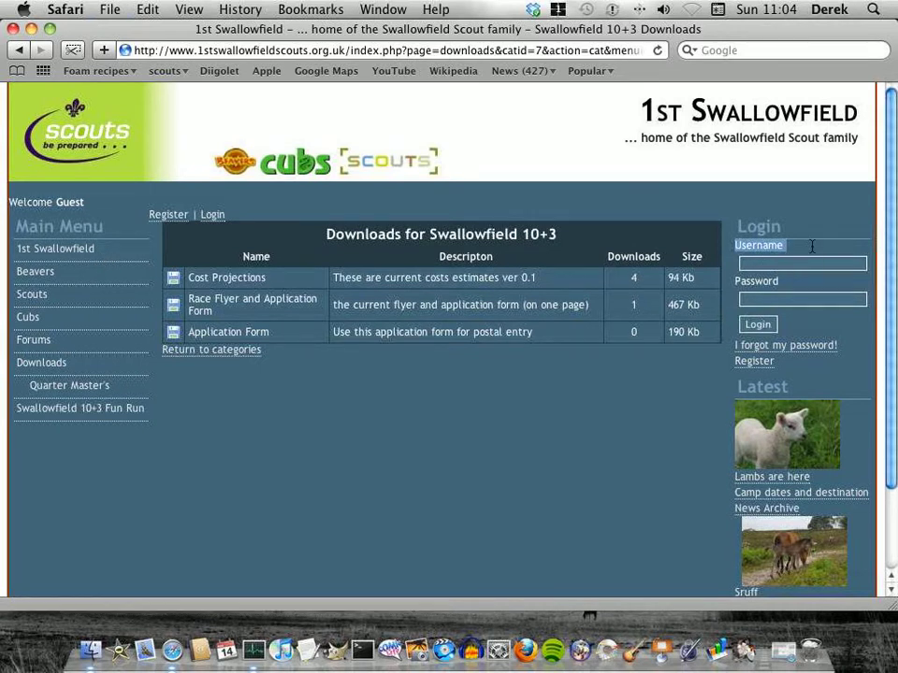
left_click(792, 265)
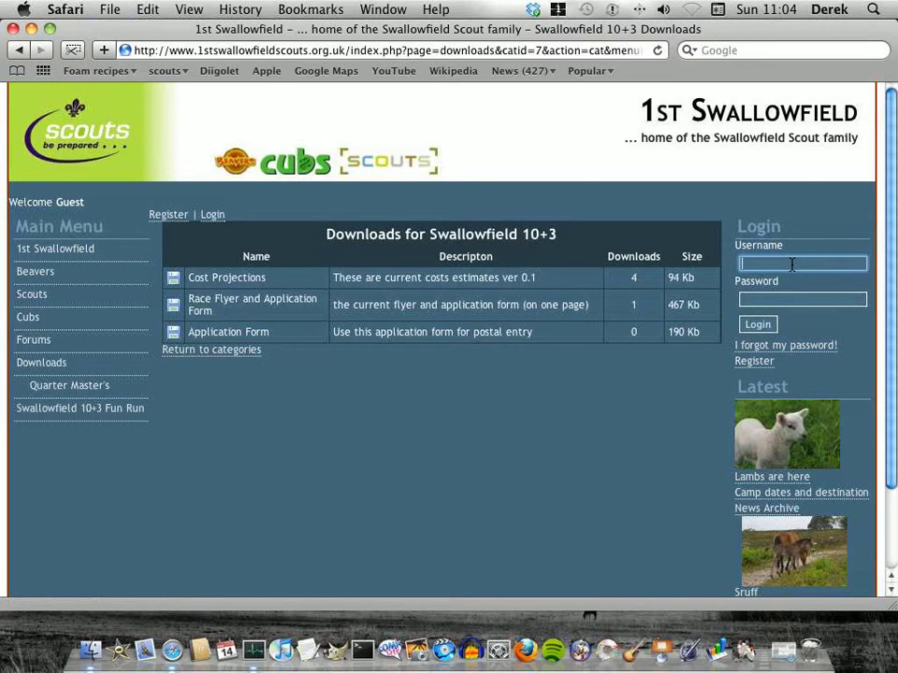
type("richard")
key("Tab")
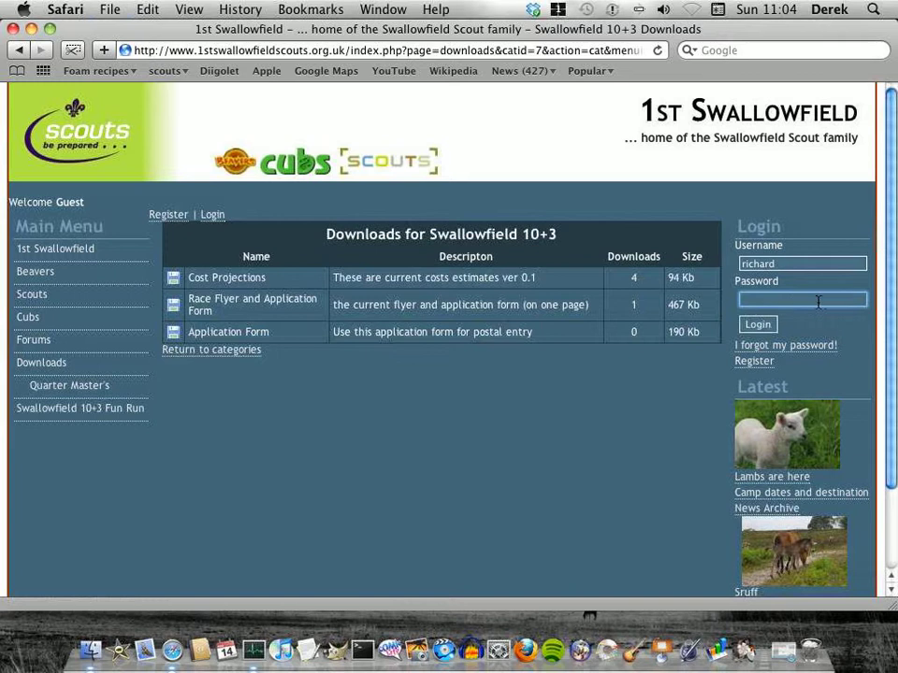
left_click(757, 324)
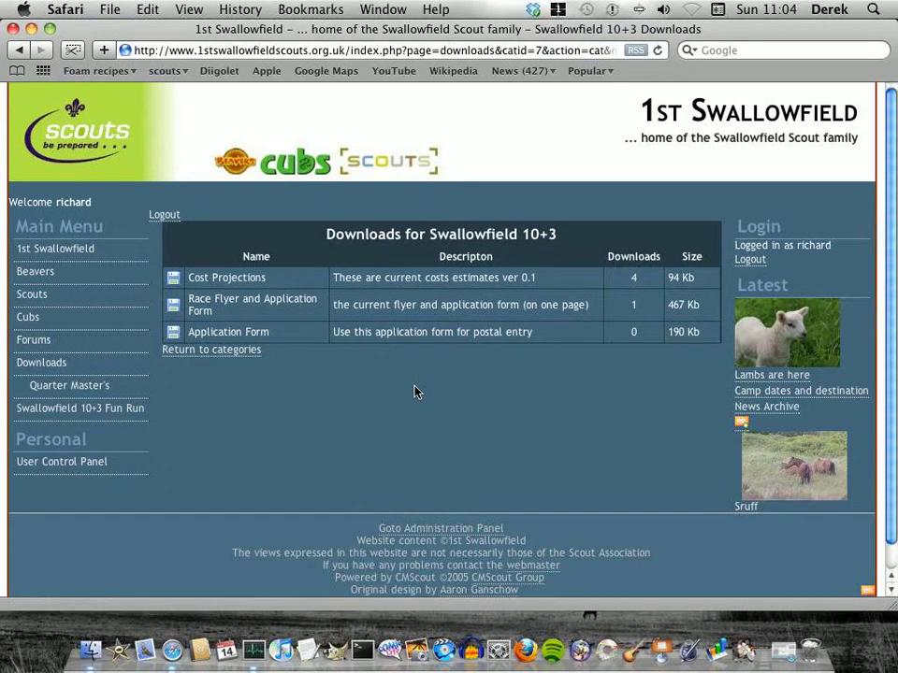
Step: Examine the welcome text, the login status and the administration panel link on the logged-in page
double_click(73, 202)
left_click_drag(8, 202, 92, 202)
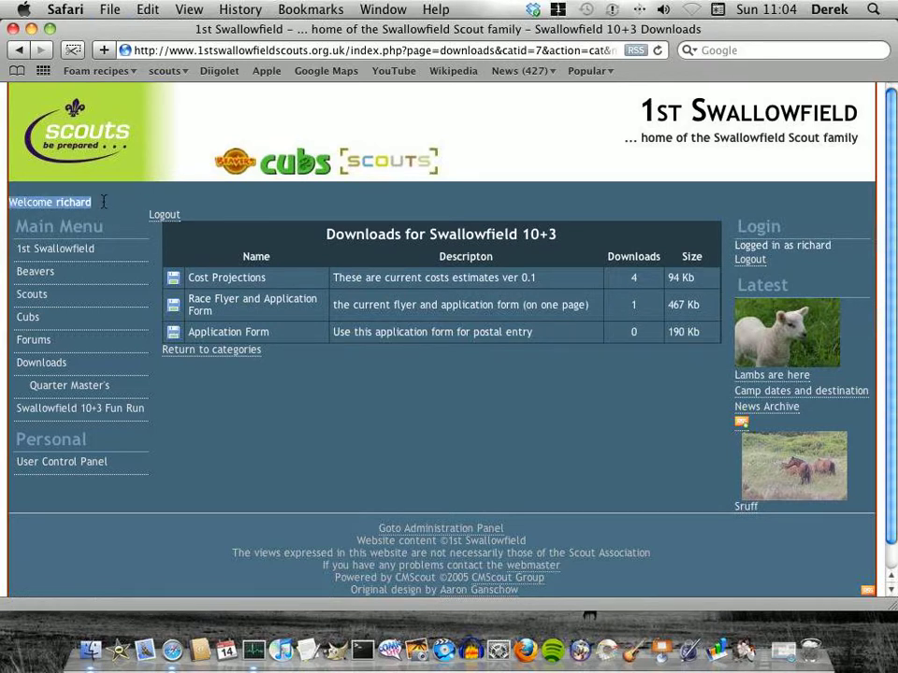
left_click(135, 204)
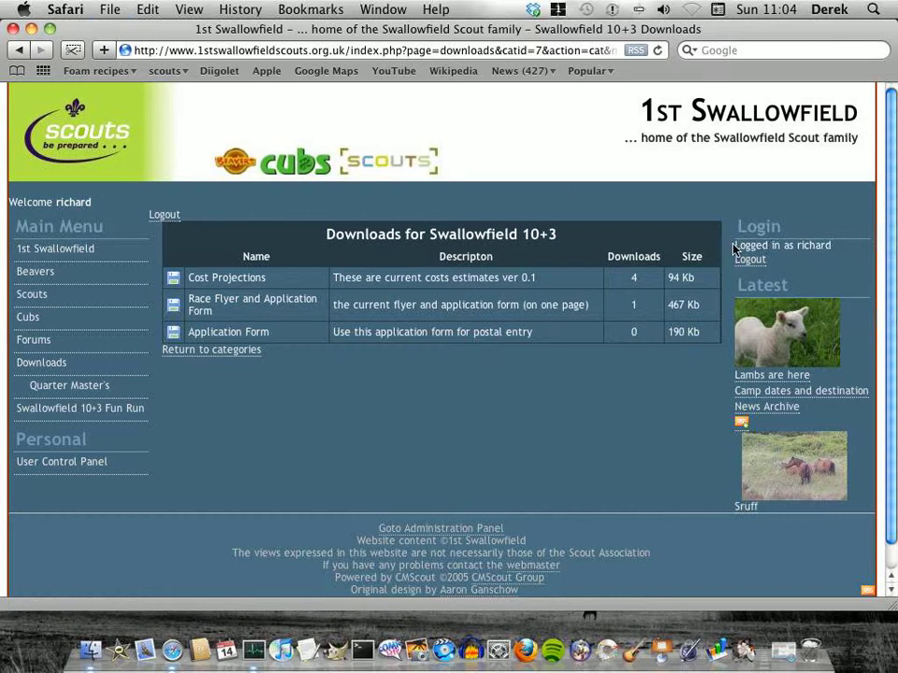
left_click_drag(735, 245, 843, 249)
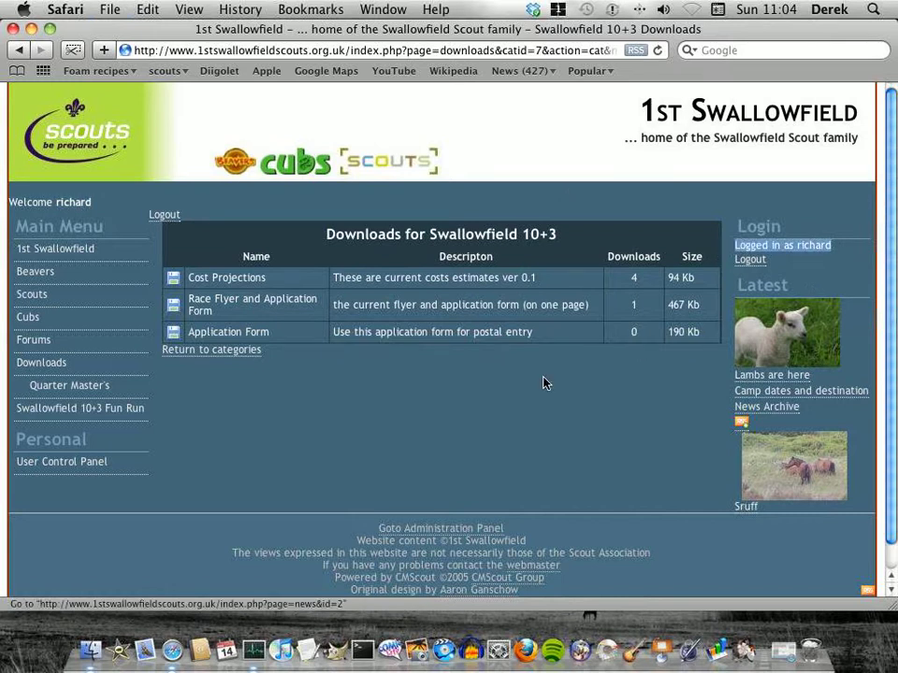
left_click(502, 423)
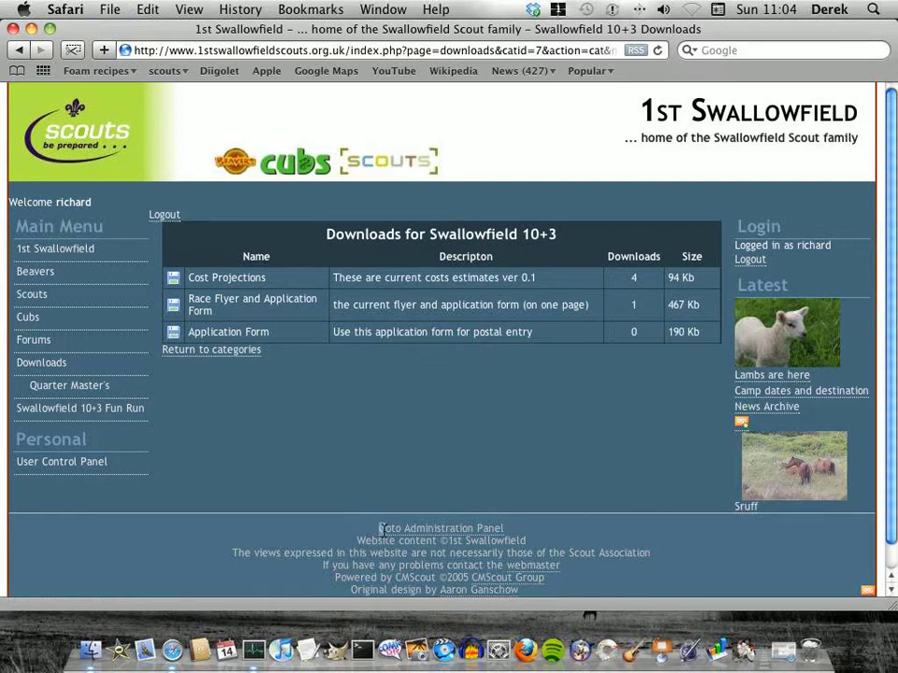
left_click_drag(377, 530, 514, 529)
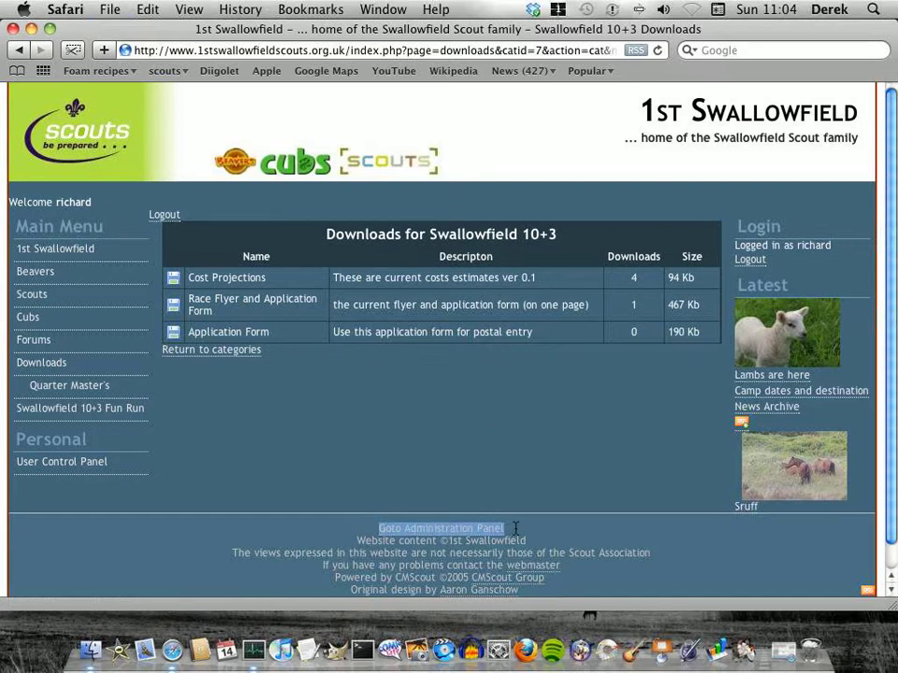
left_click(559, 527)
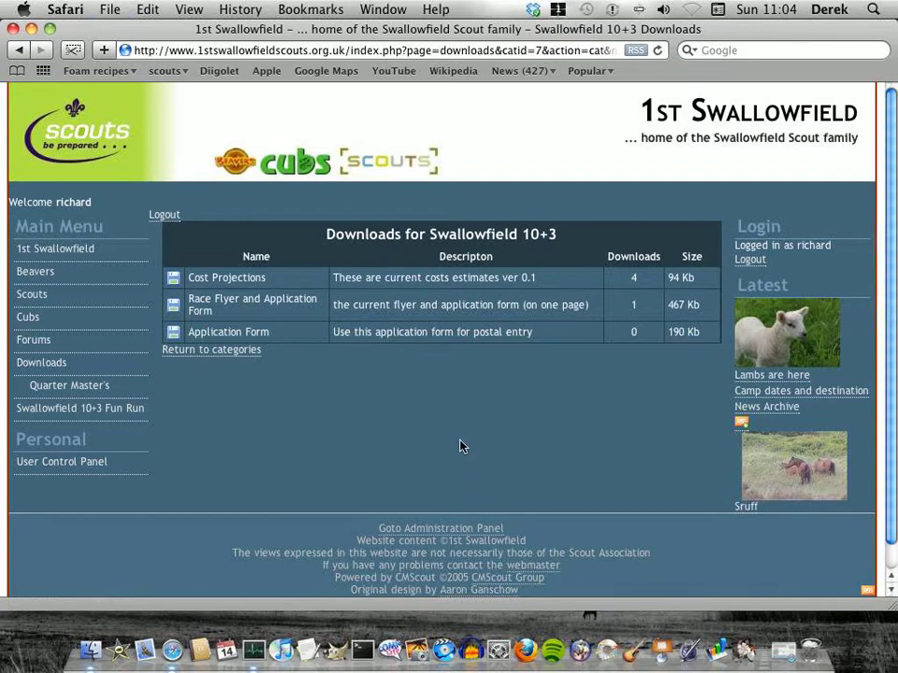
Step: Go to the site's administration panel and open the Download Manager under Content Management
left_click(440, 530)
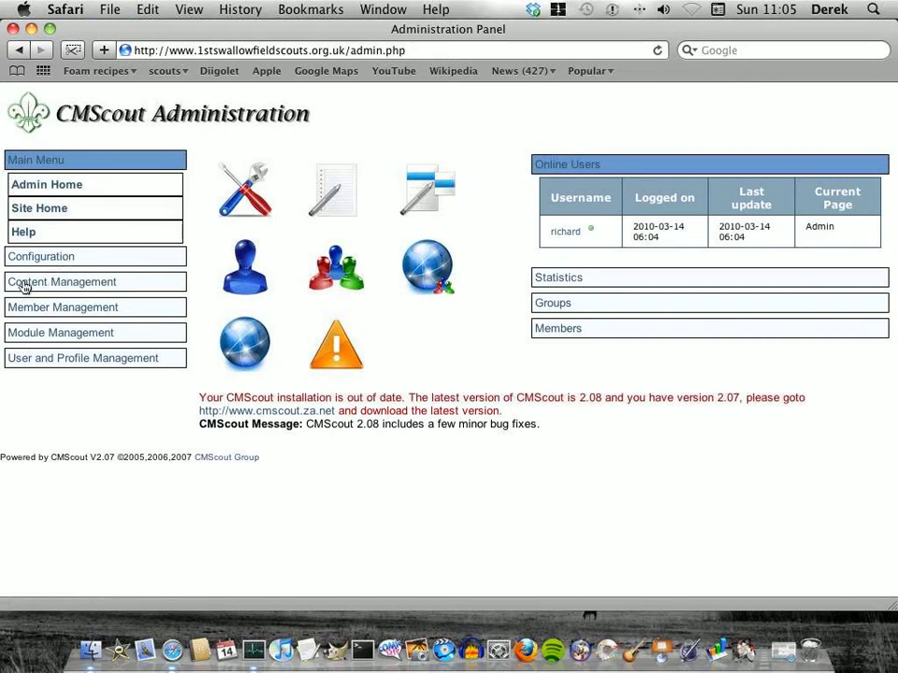
left_click(86, 284)
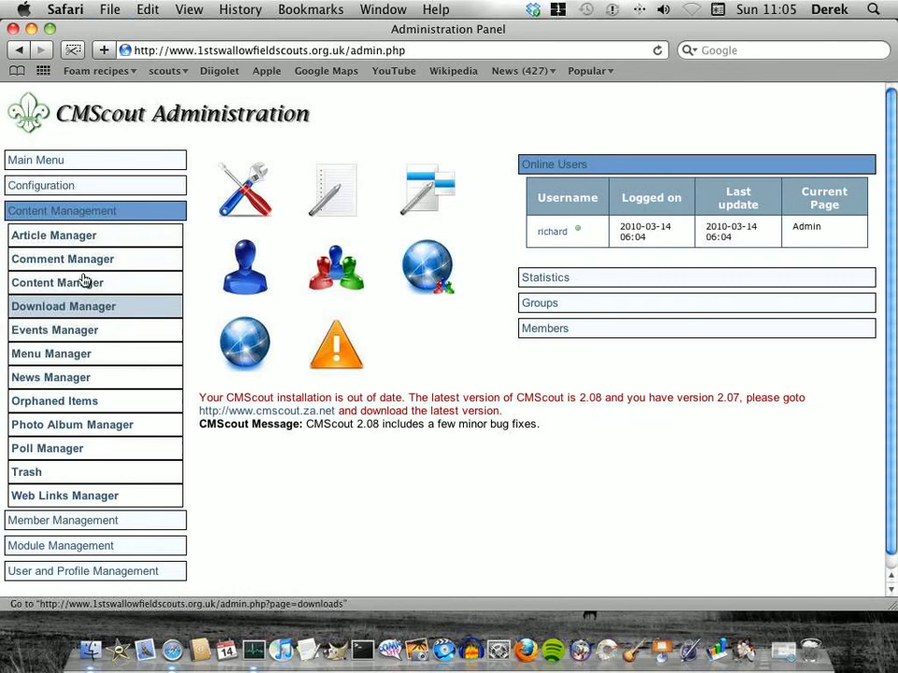
left_click(49, 311)
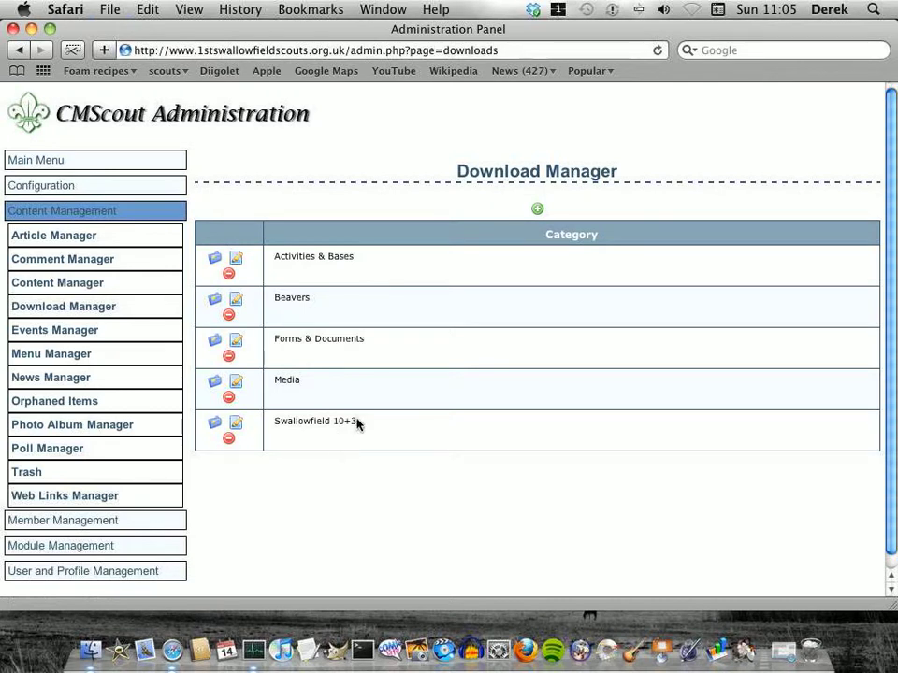
Step: View the files in the Swallowfield 10+3 download category and return to the category list
left_click(214, 425)
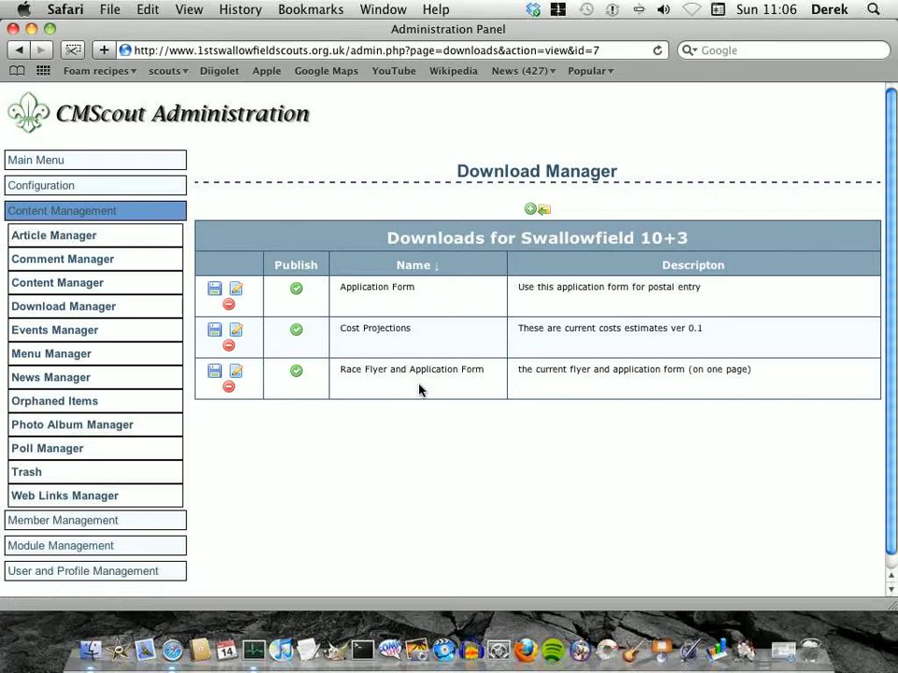
left_click(544, 210)
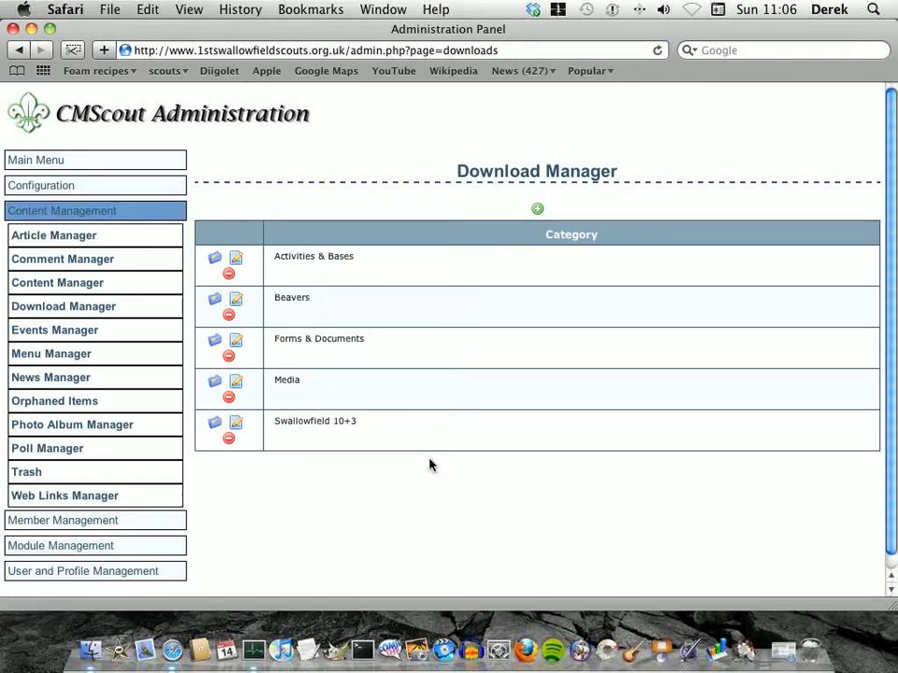
left_click(214, 423)
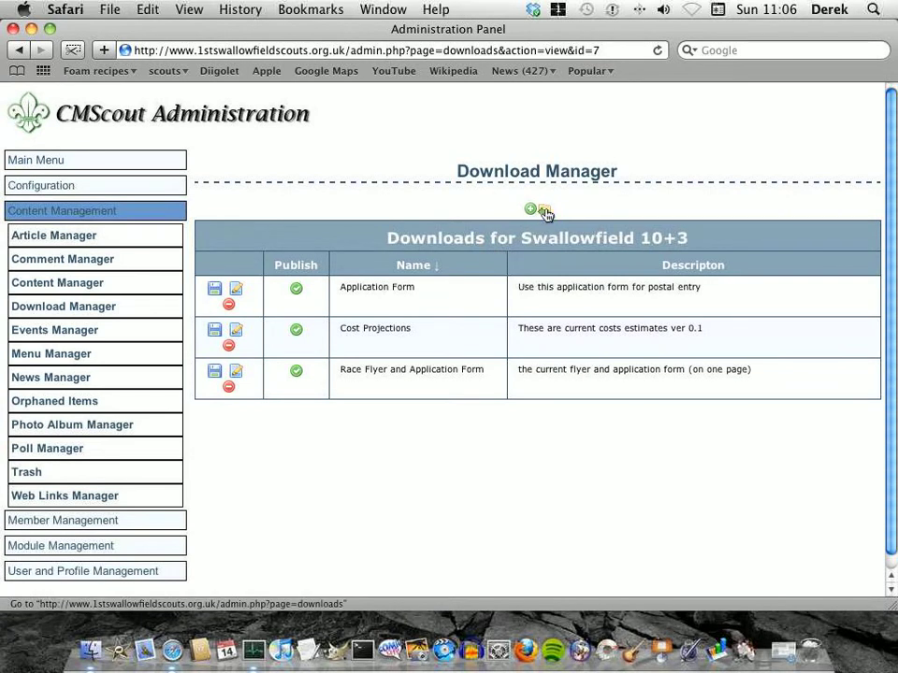
left_click(20, 50)
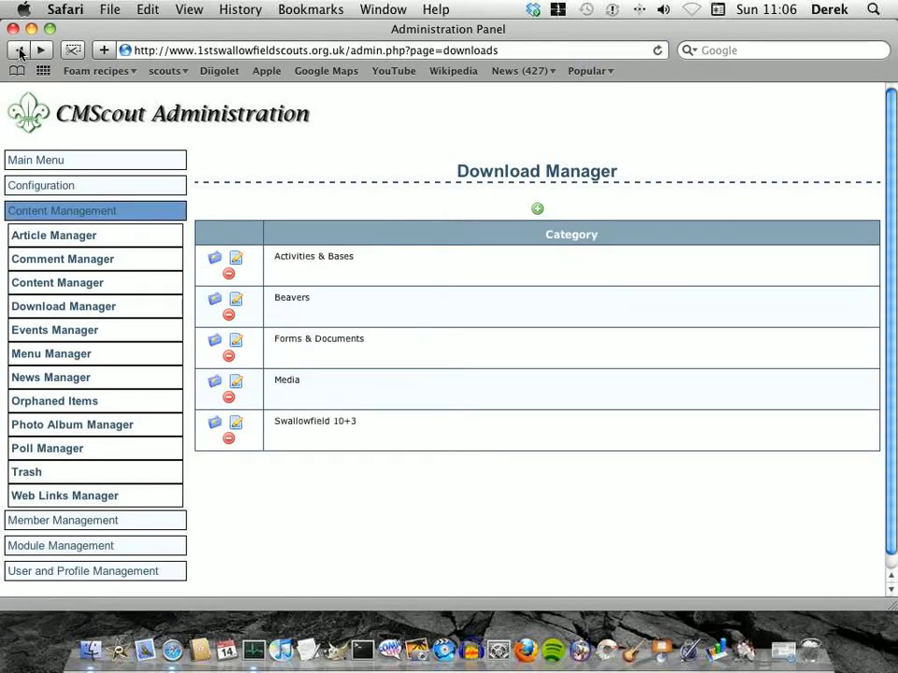
Step: Open the Swallowfield 10+3 category for editing and examine its group permissions for uploads and downloads
left_click(236, 427)
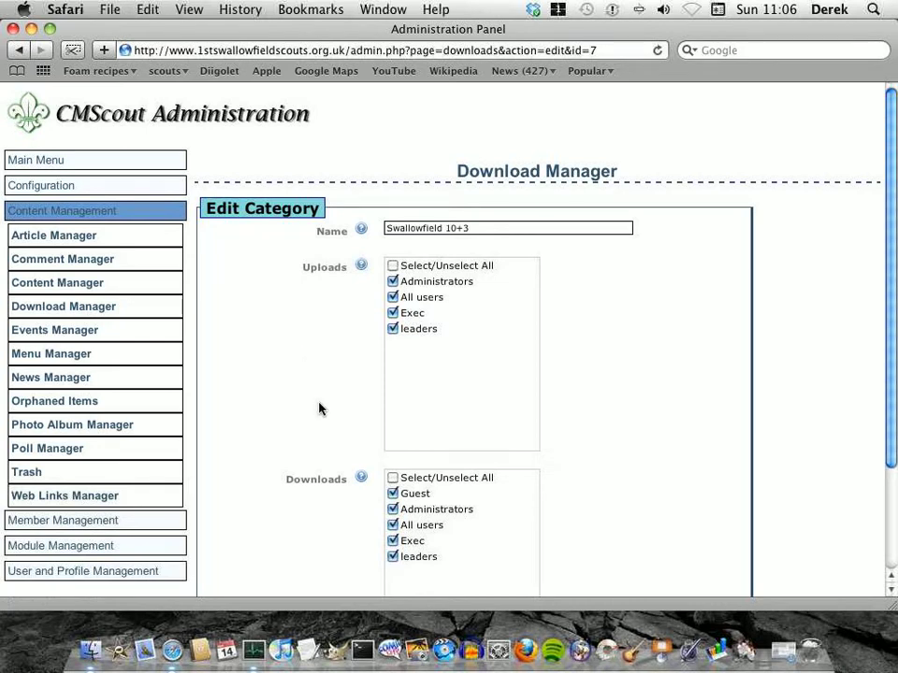
left_click_drag(300, 267, 352, 266)
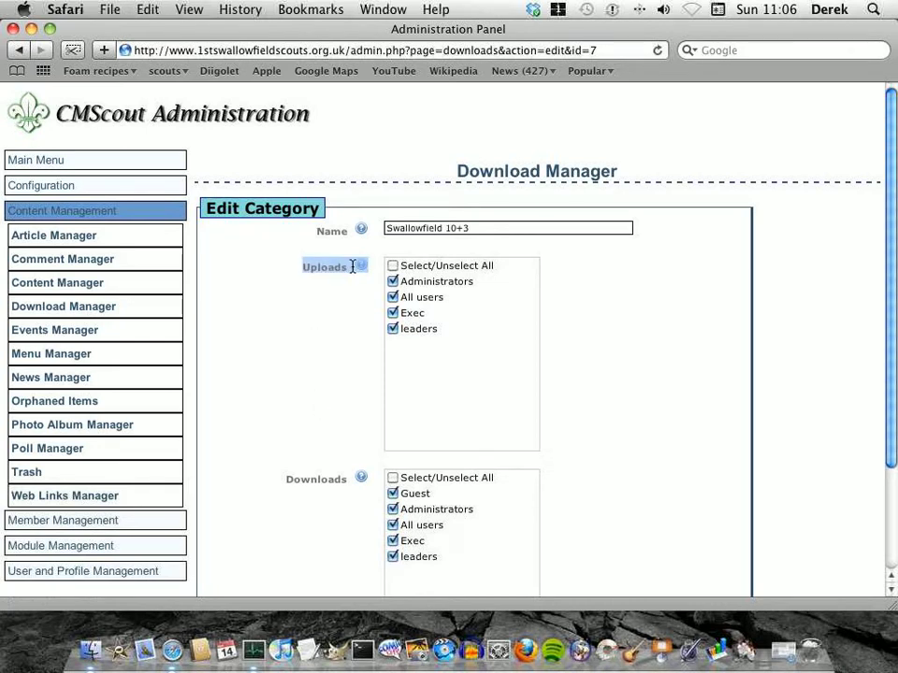
left_click(328, 266)
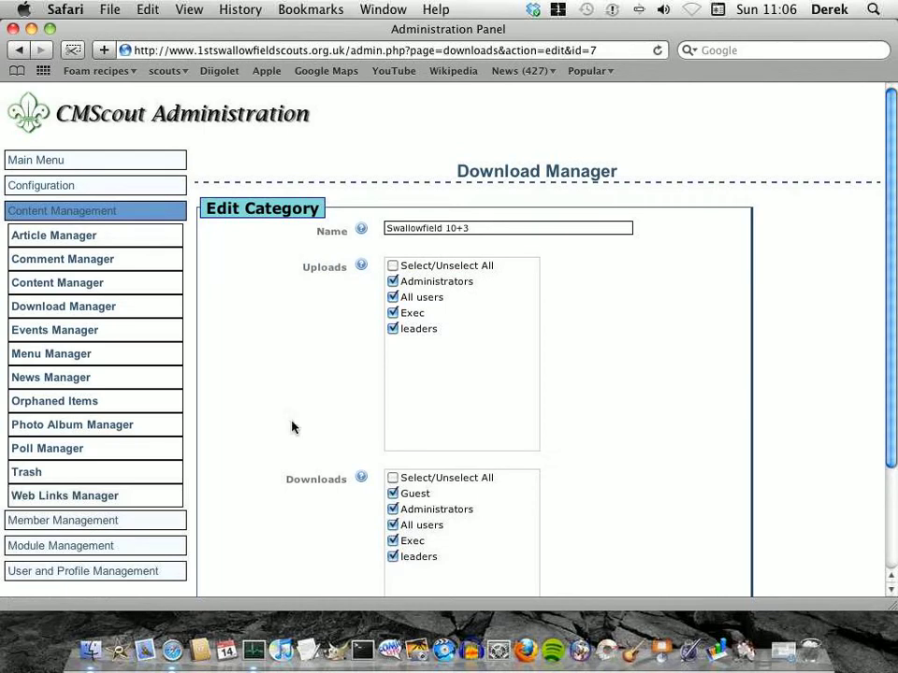
left_click_drag(286, 479, 344, 479)
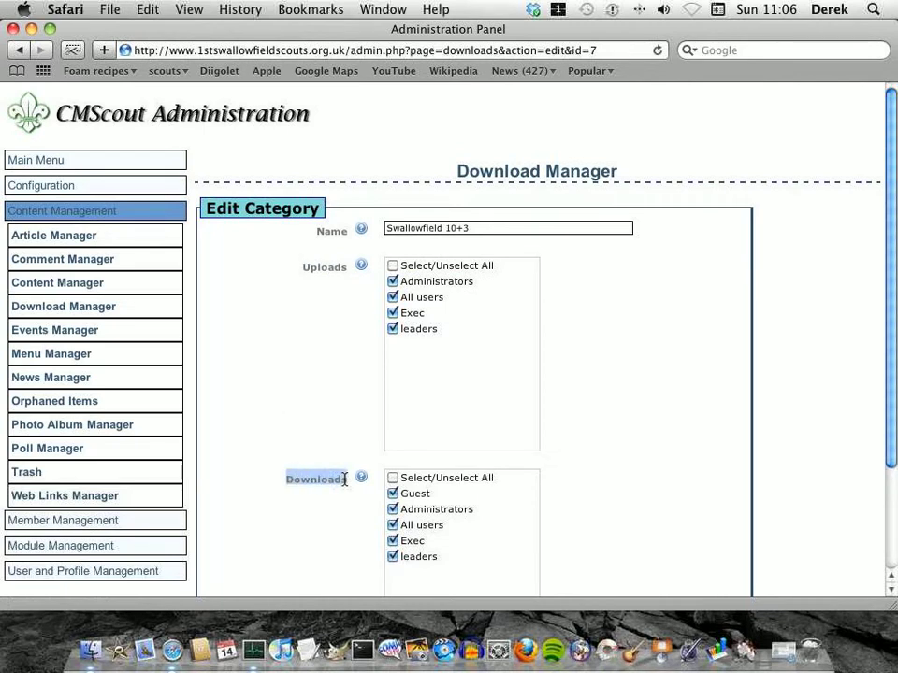
left_click(344, 479)
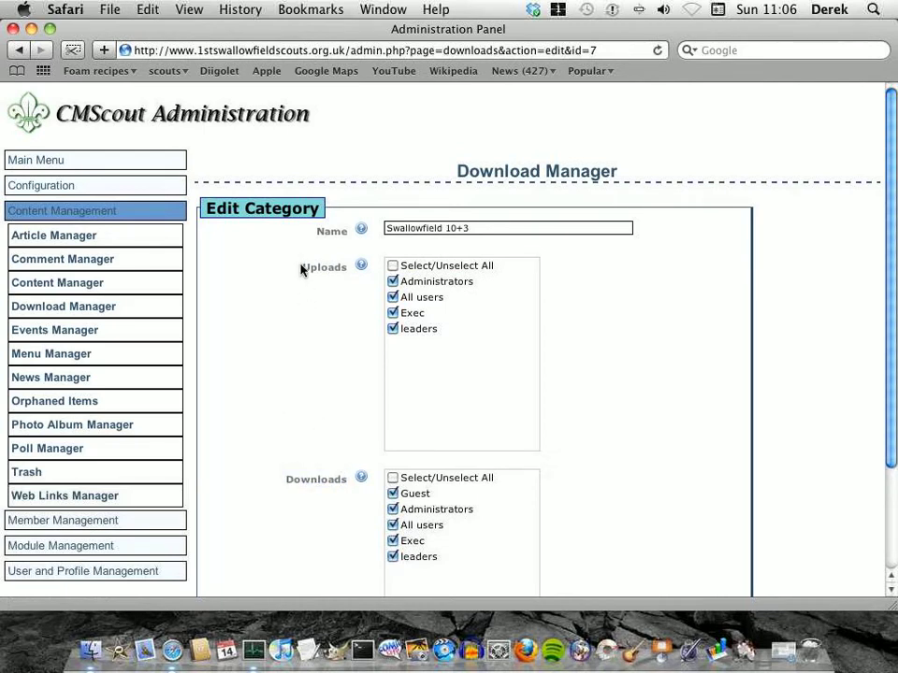
Step: Examine which groups are allowed to upload files to the Swallowfield 10+3 category
left_click_drag(302, 267, 325, 263)
left_click(290, 336)
left_click(433, 282)
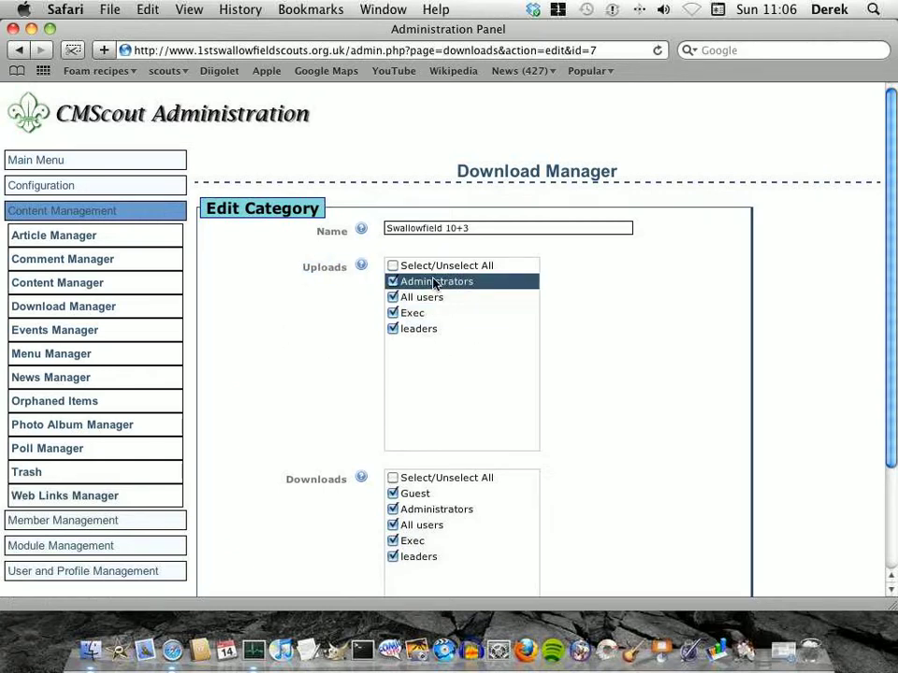
left_click(432, 298)
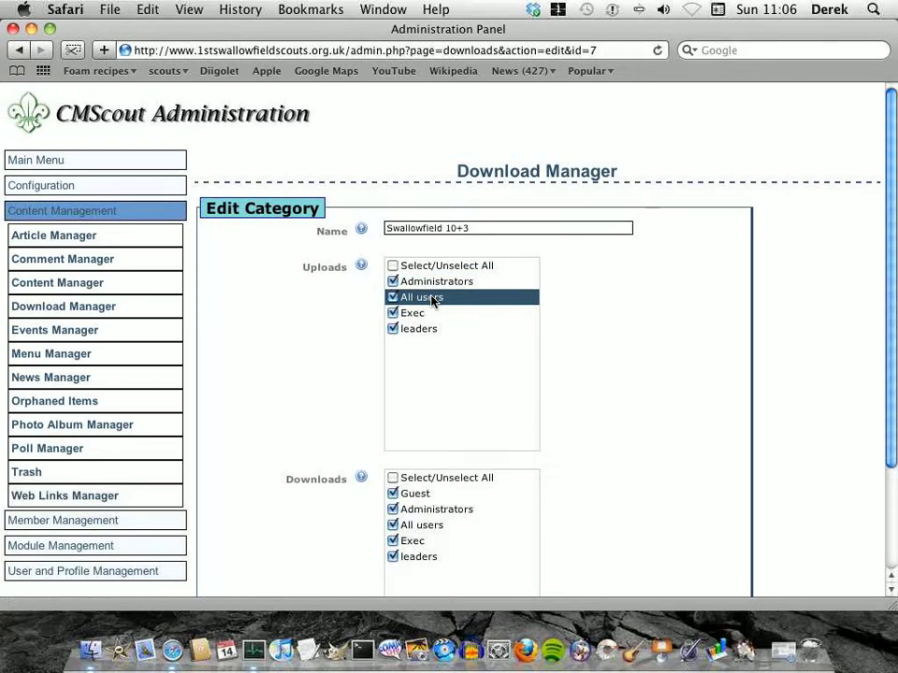
left_click(424, 320)
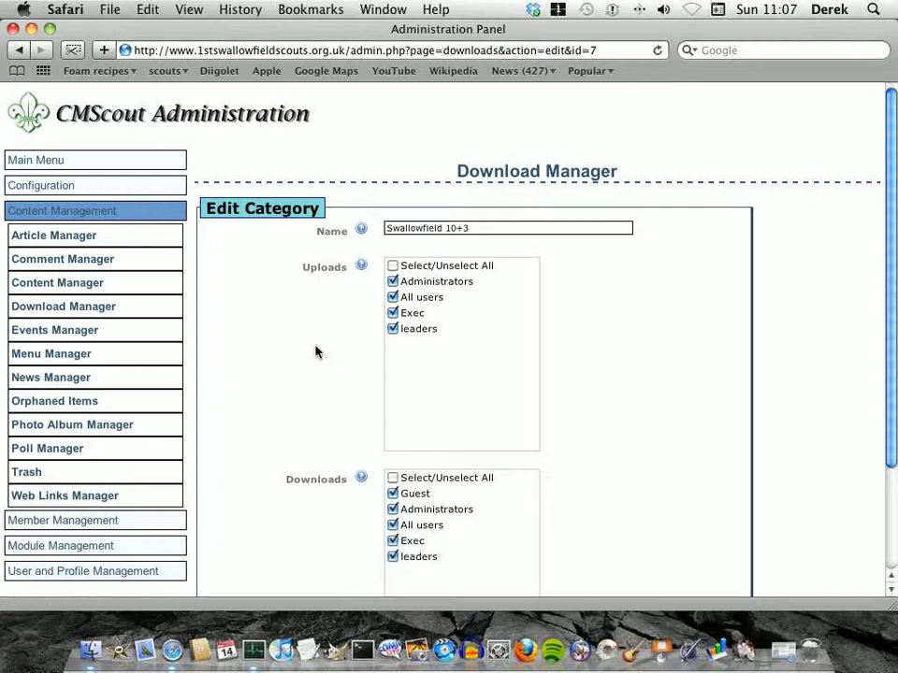
Step: Remove the Guest group's download permission from the Swallowfield 10+3 category and submit the change
scroll(317, 351, "down", 3)
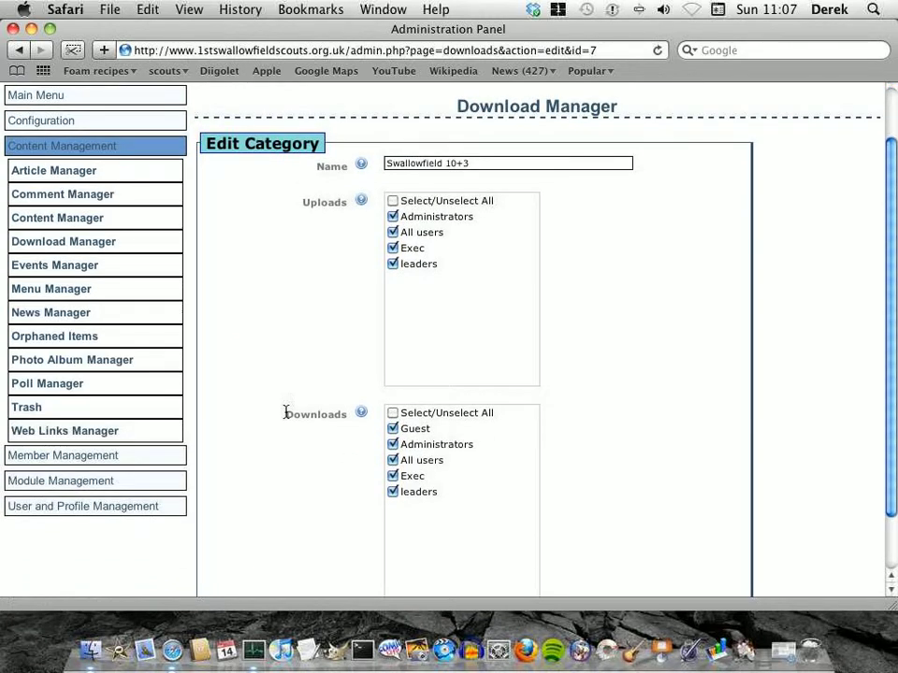
left_click_drag(286, 415, 345, 418)
left_click_drag(286, 414, 350, 413)
left_click(340, 460)
left_click(393, 431)
scroll(635, 437, "down", 3)
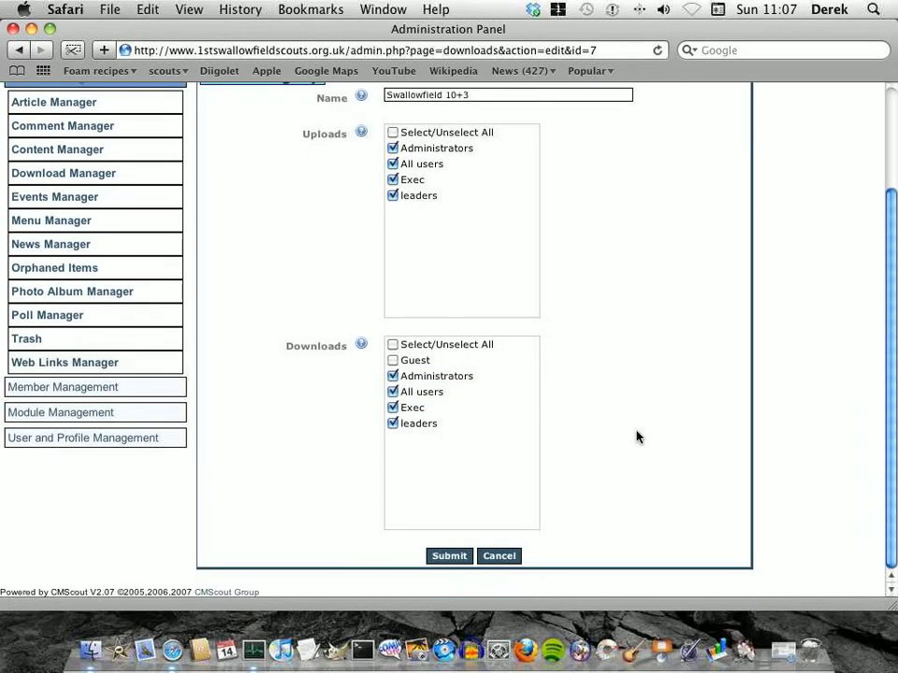
left_click(448, 556)
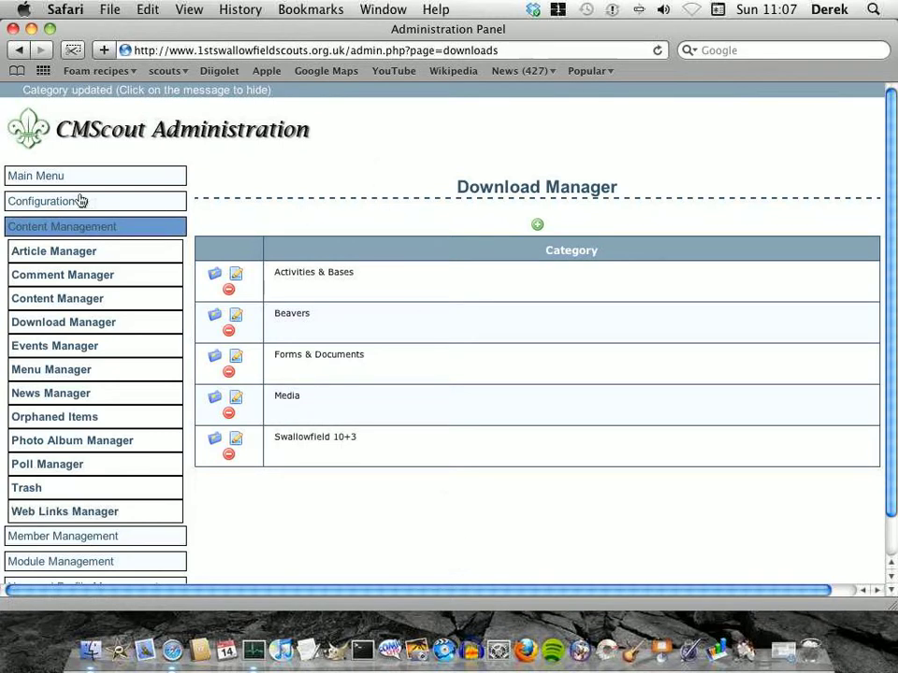
Step: Return from the administration panel to the site's home page and check the login status
left_click(35, 177)
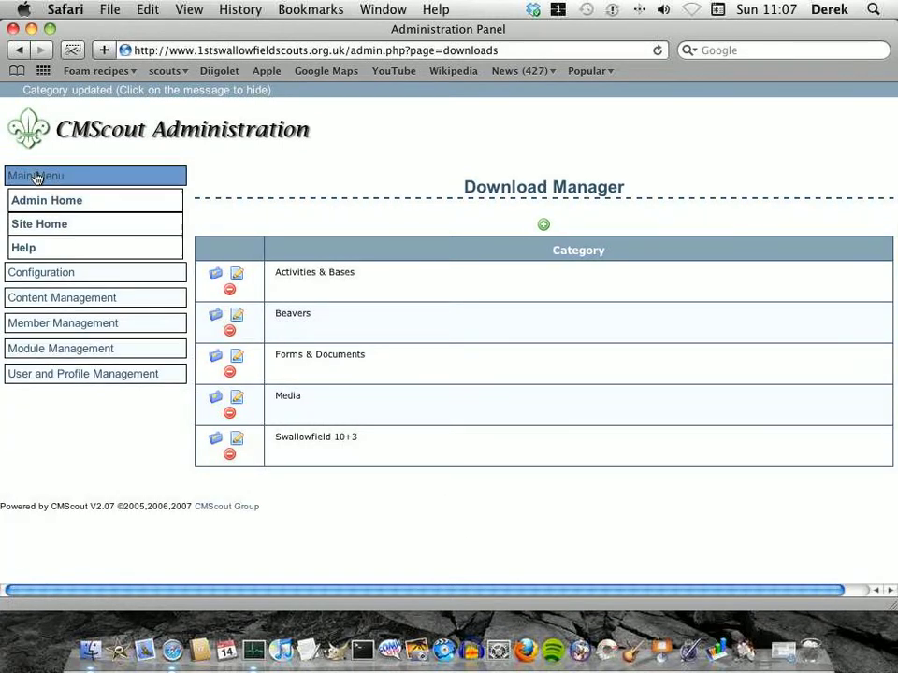
left_click(33, 208)
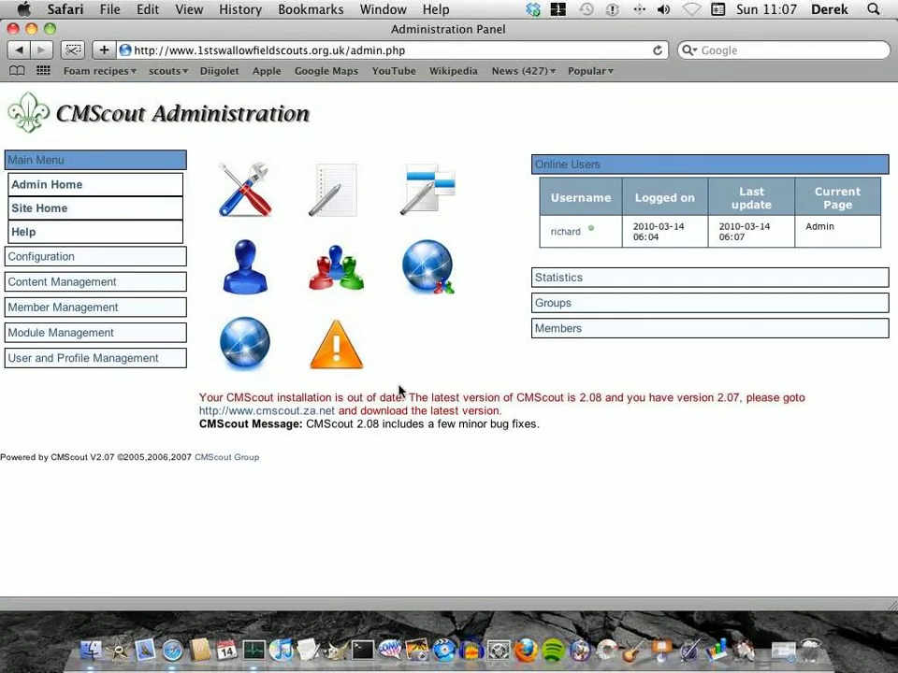
left_click(34, 211)
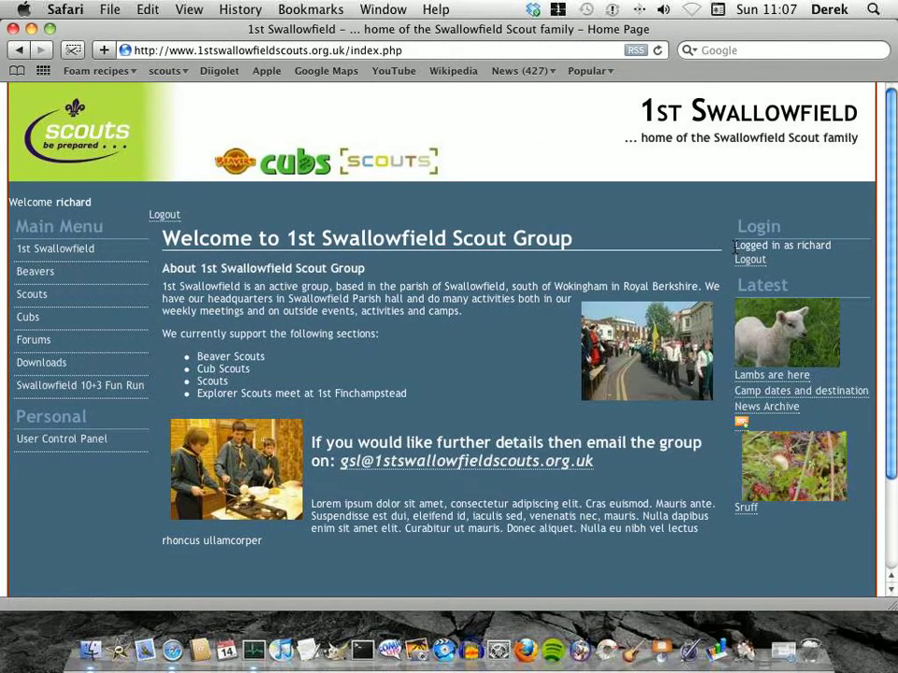
left_click_drag(735, 247, 830, 247)
left_click(707, 228)
Step: View the Swallowfield 10+3 files in the public site's download categories while logged in
left_click(75, 391)
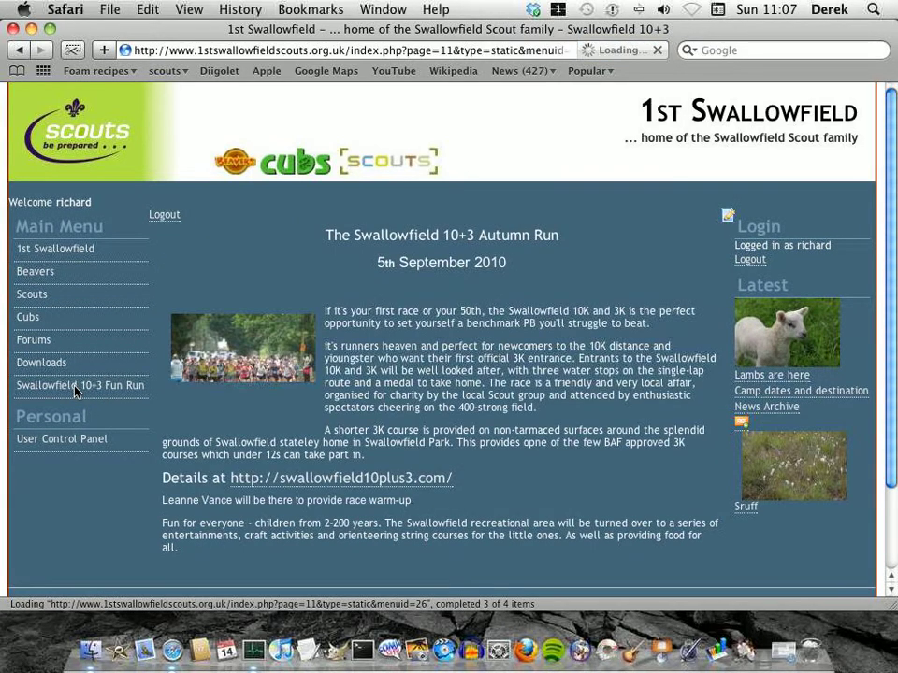
left_click(48, 367)
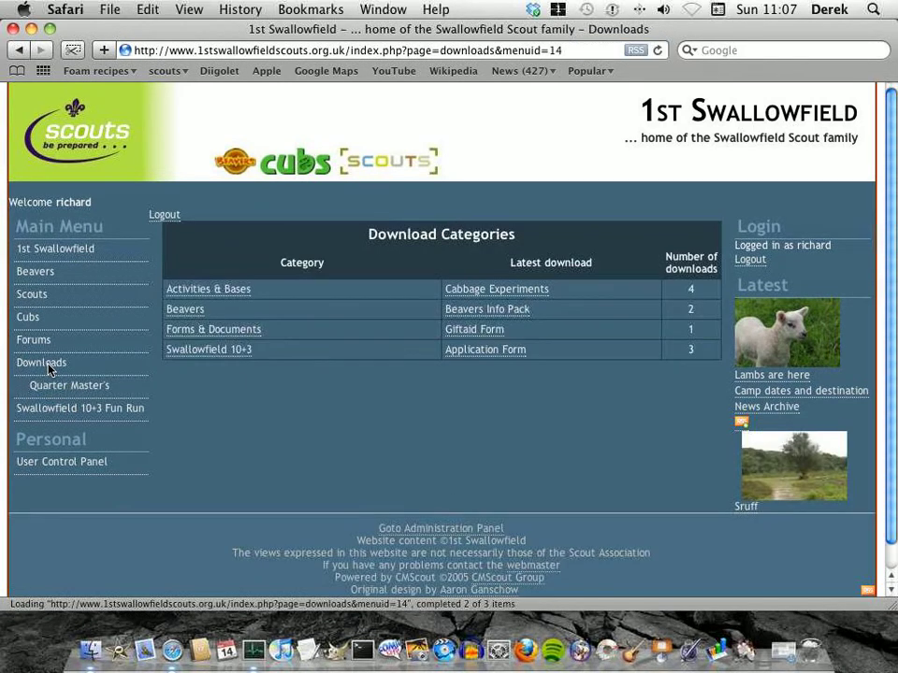
left_click(230, 352)
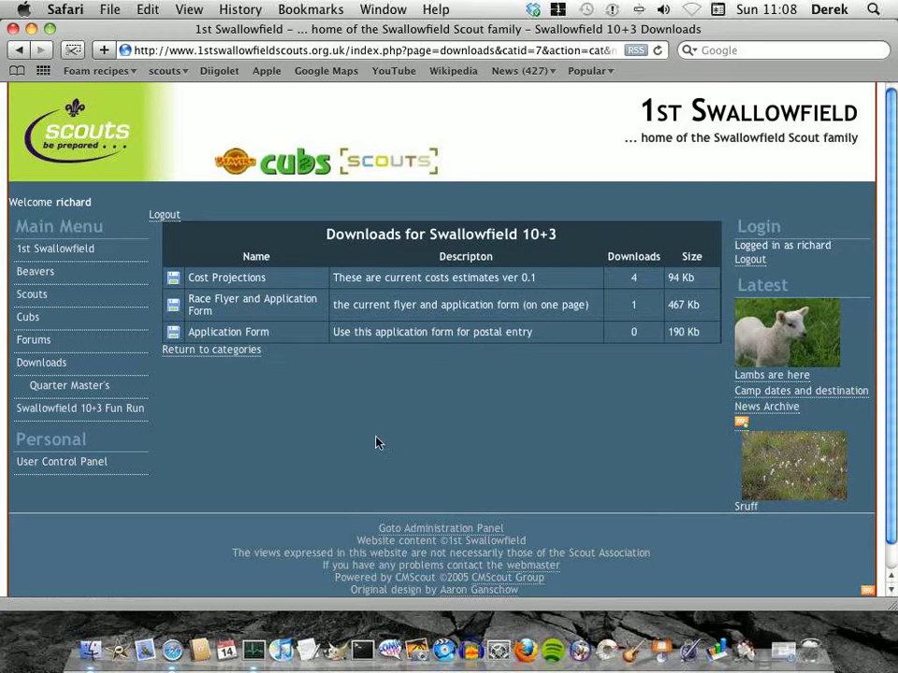
Step: Log out of the site, check the guest welcome text and view the download categories as a guest
double_click(746, 259)
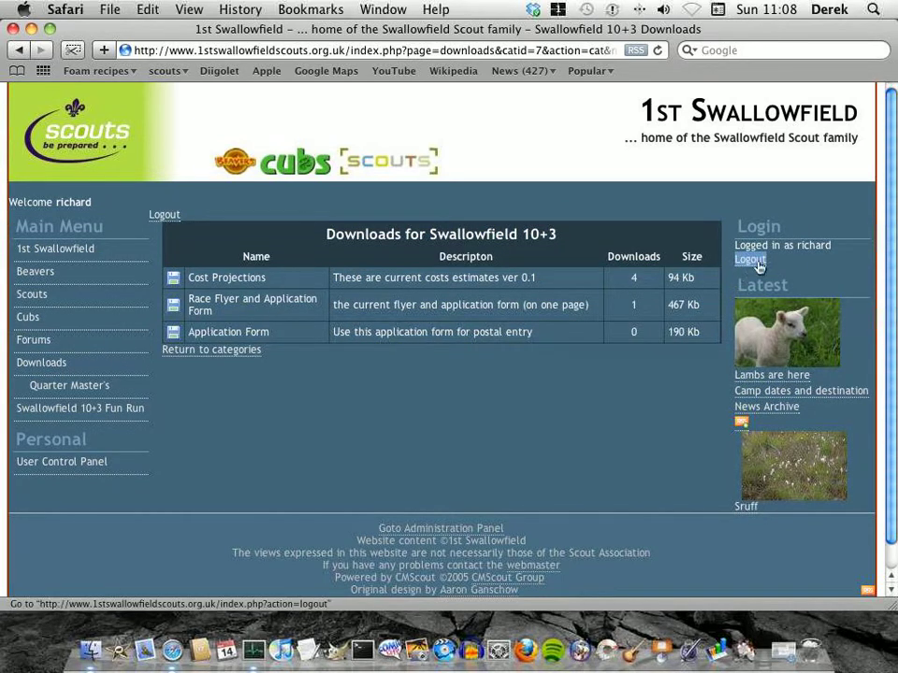
left_click(749, 260)
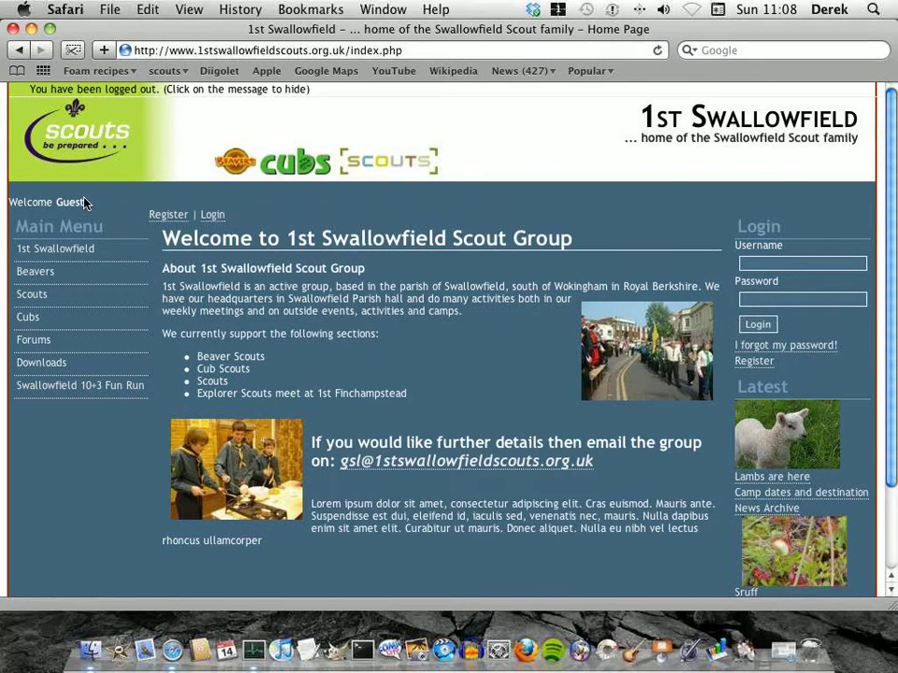
left_click_drag(7, 202, 86, 203)
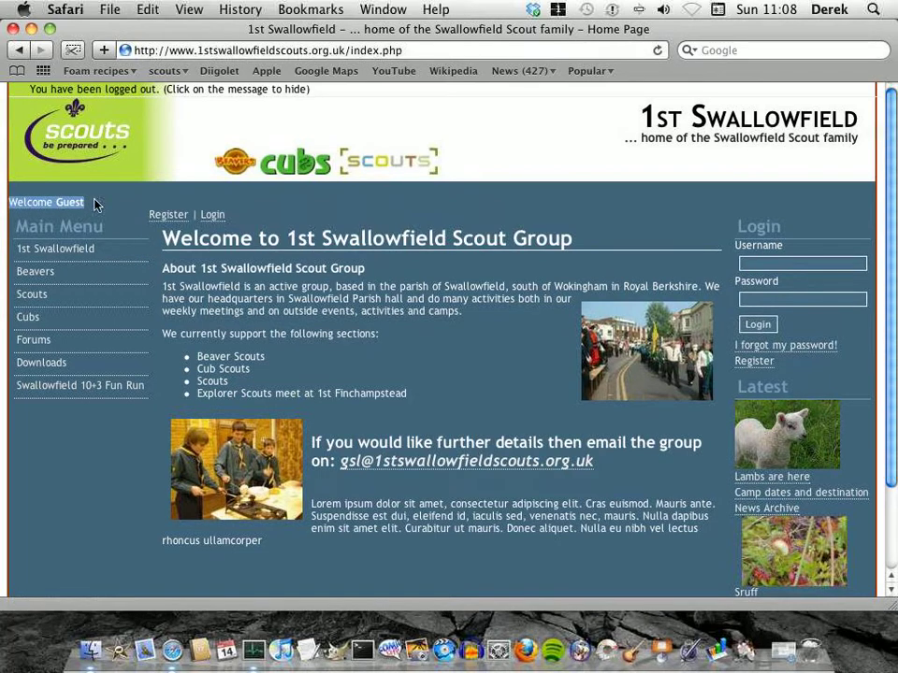
left_click(116, 203)
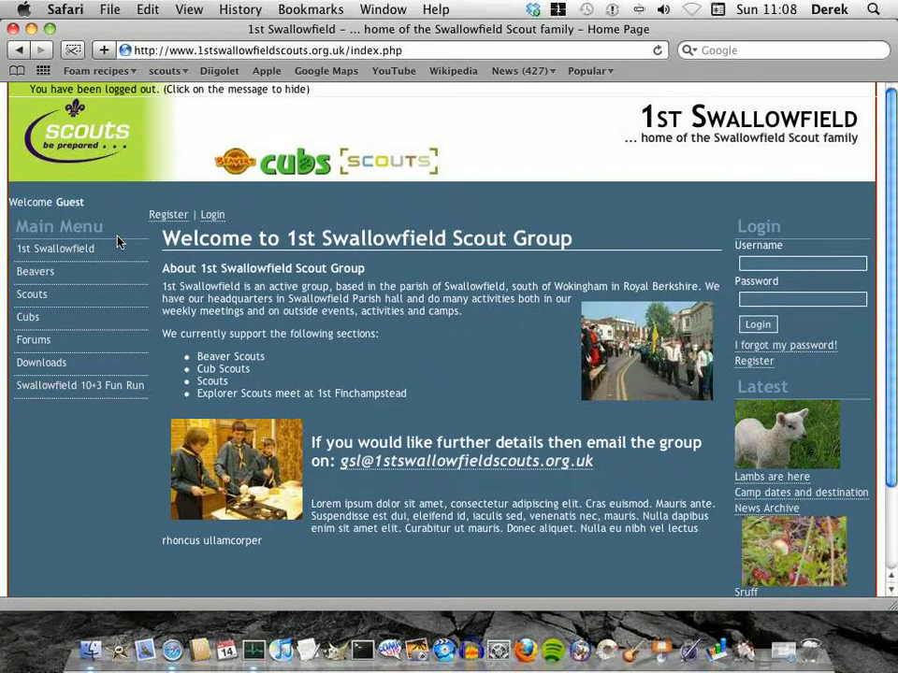
left_click(49, 364)
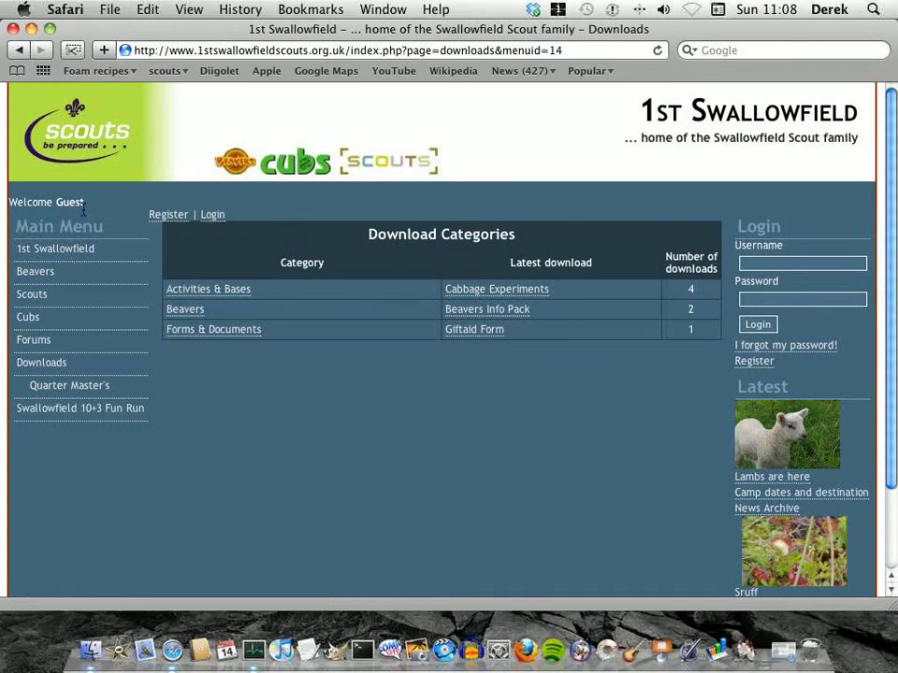
Step: Log back in to the site with the account's username and password
left_click(771, 264)
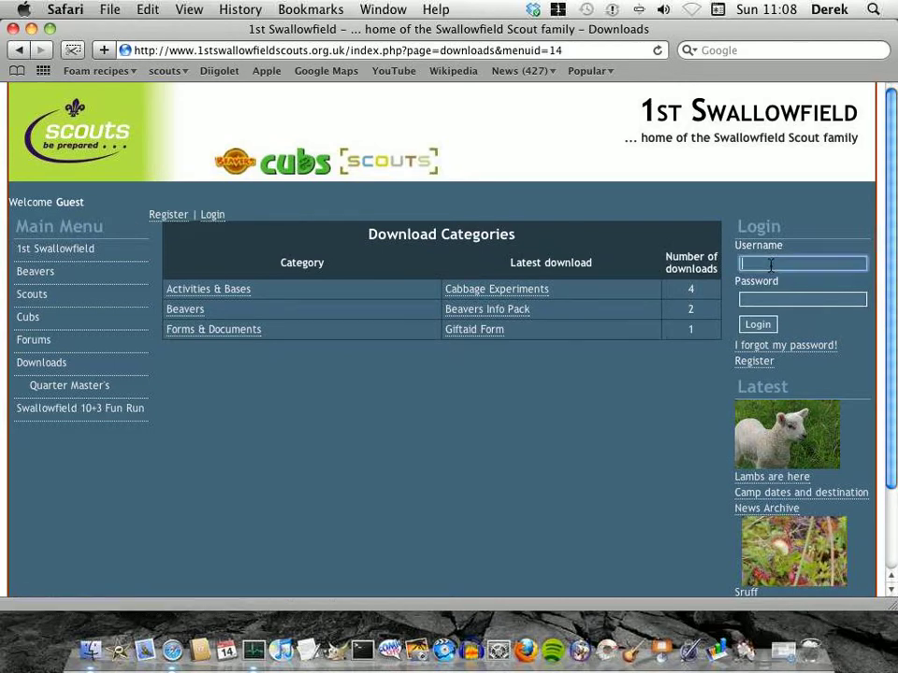
type("richard")
left_click(796, 301)
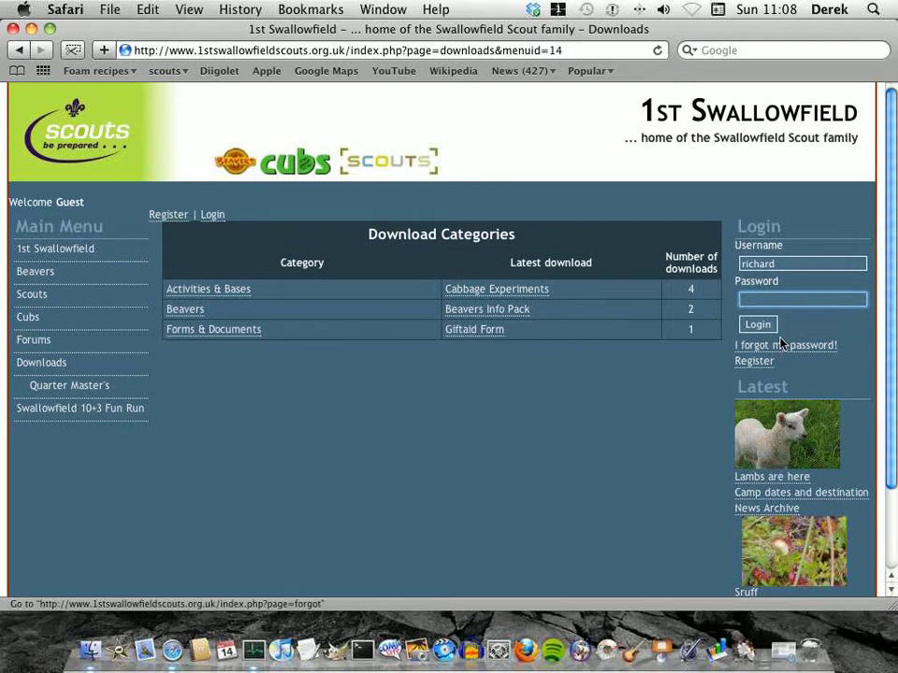
left_click(759, 324)
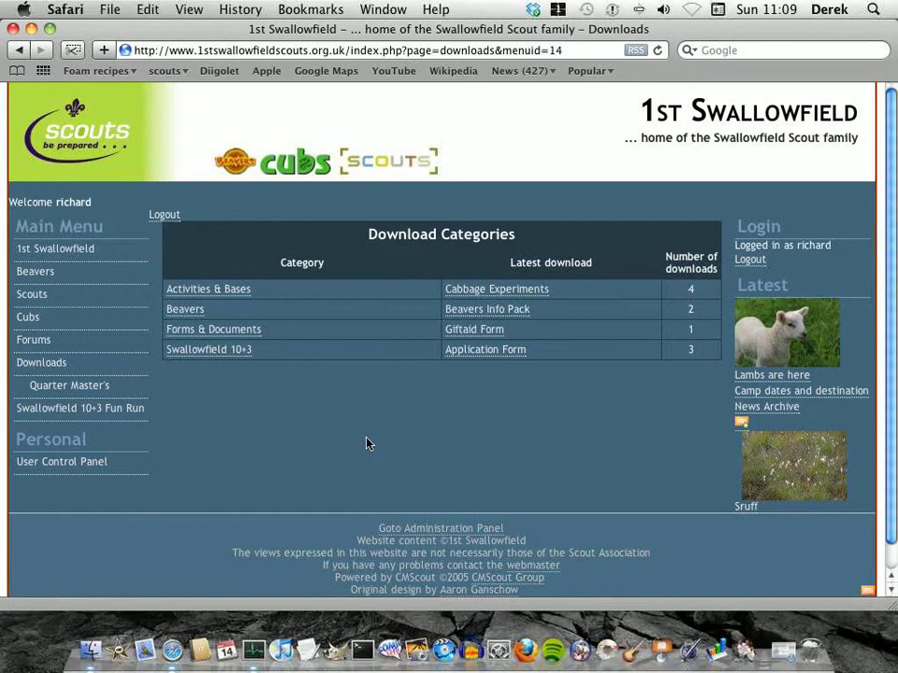
Step: Go to the administration panel's Download Manager and open the file list of the Swallowfield 10+3 category
left_click_drag(372, 529, 566, 533)
left_click(470, 535)
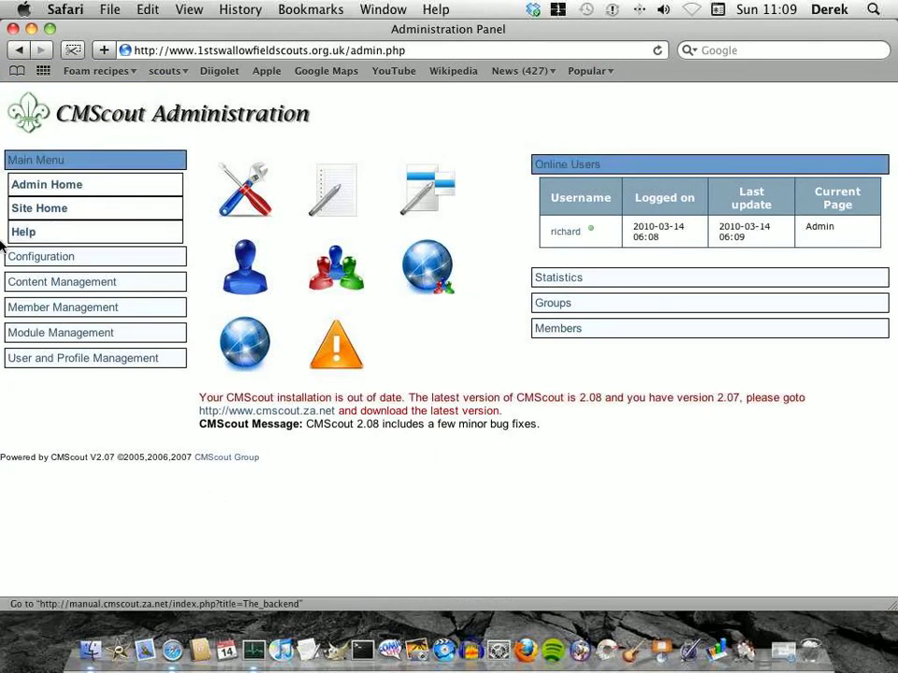
left_click(63, 282)
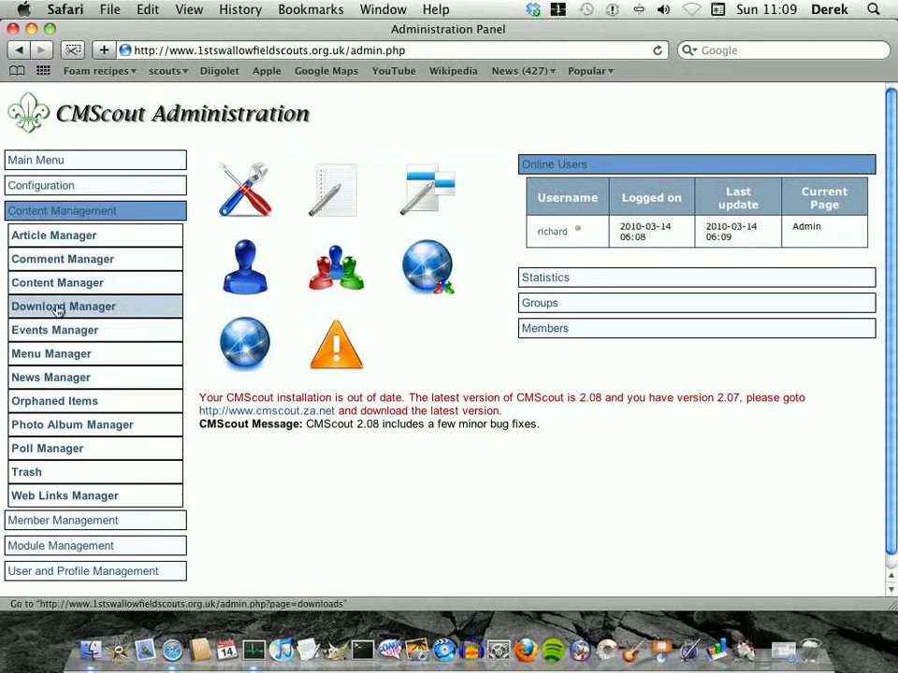
left_click(56, 309)
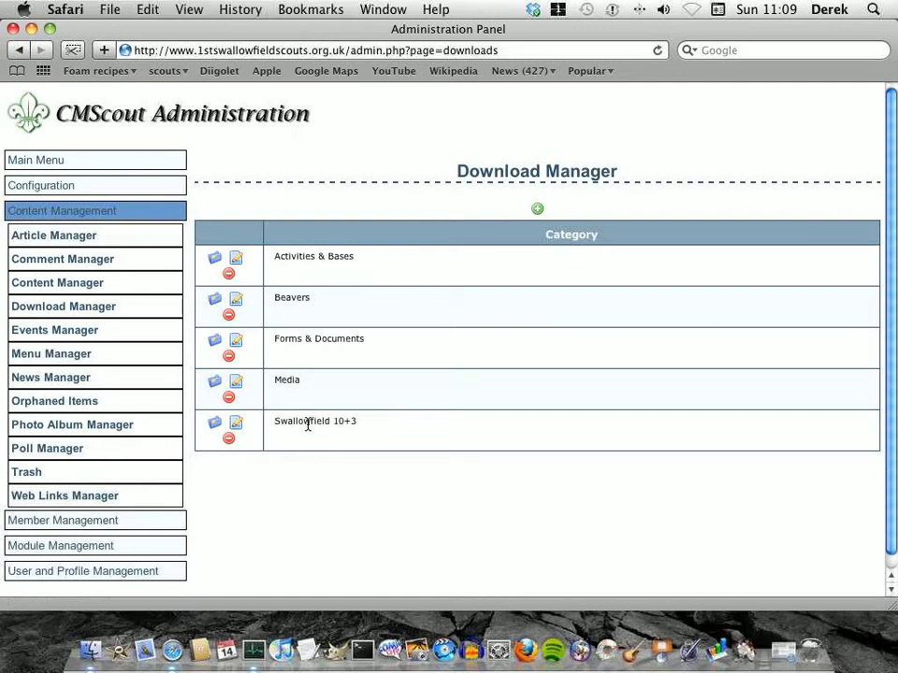
left_click(213, 425)
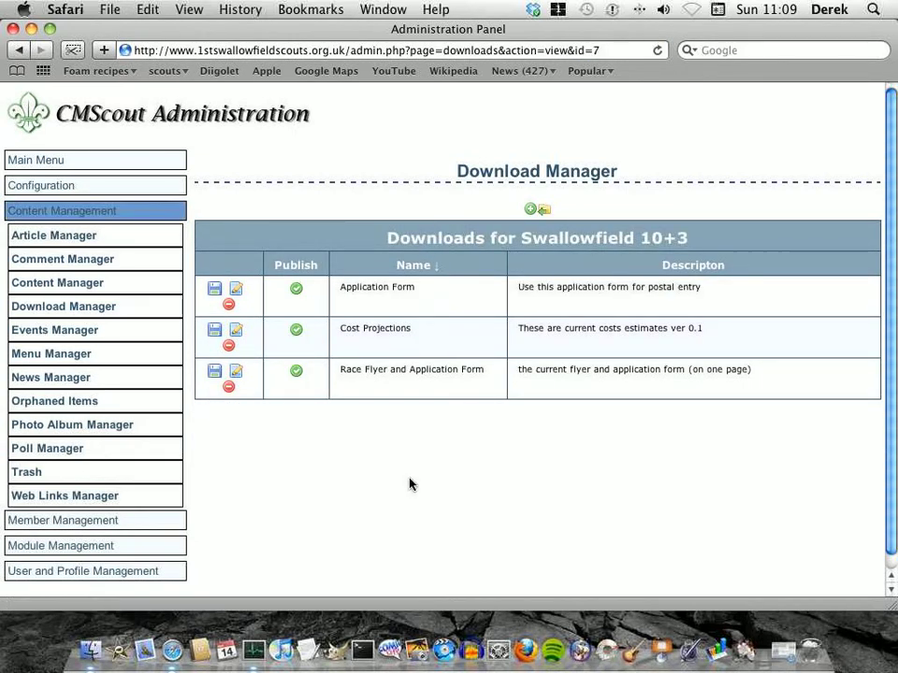
Step: Start adding a download to the Swallowfield 10+3 category and name it "New poster for review"
left_click(530, 211)
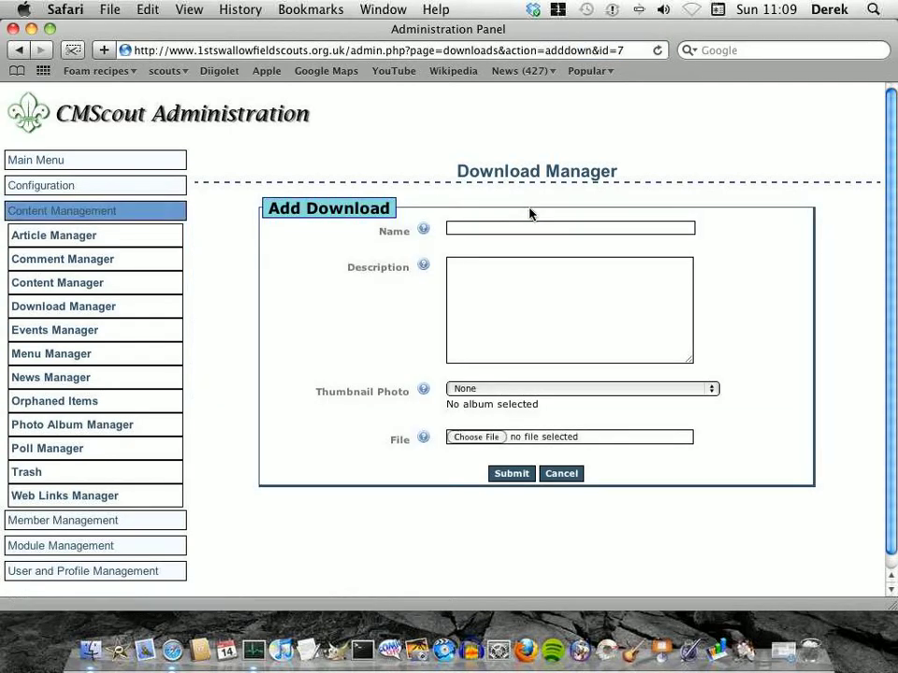
left_click(497, 228)
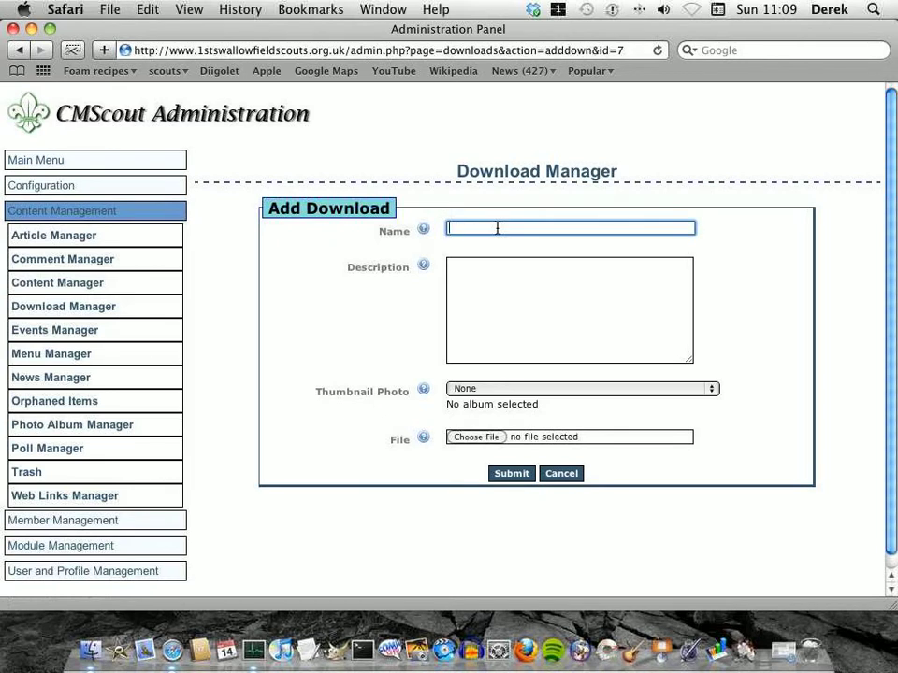
type("New poster for review")
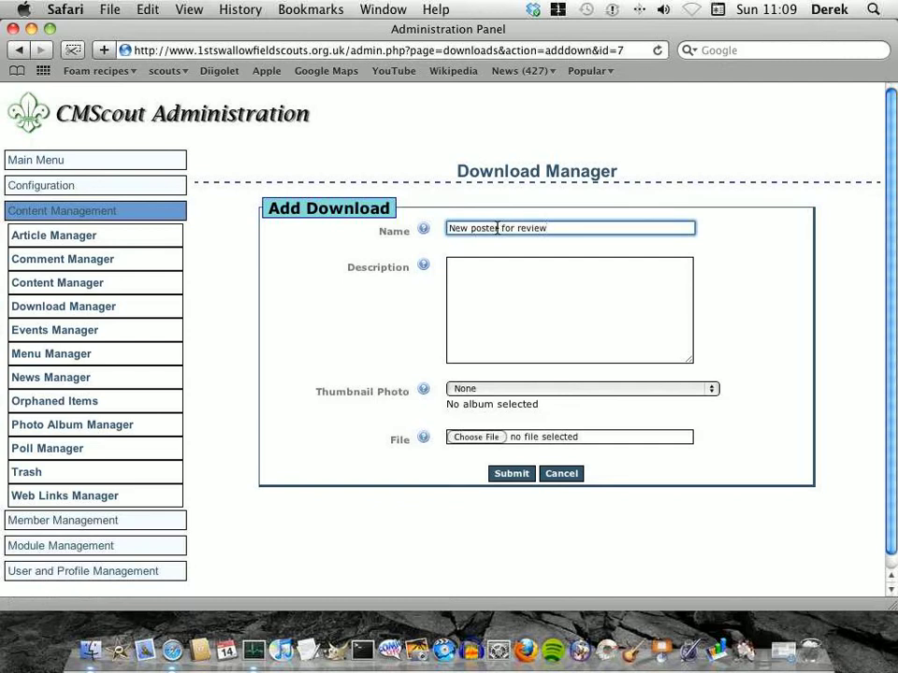
Step: Enter the download's description as "please can you download this poster and pass back comments"
left_click(533, 277)
type("please ")
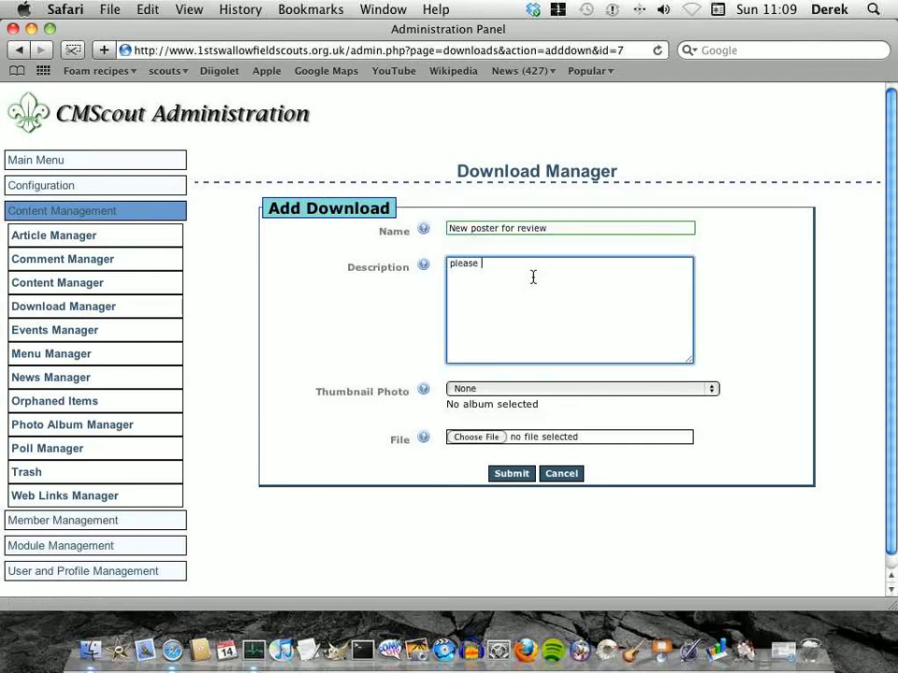
type("can you re")
type("download this ")
type("poster")
type(" and pas")
type("s")
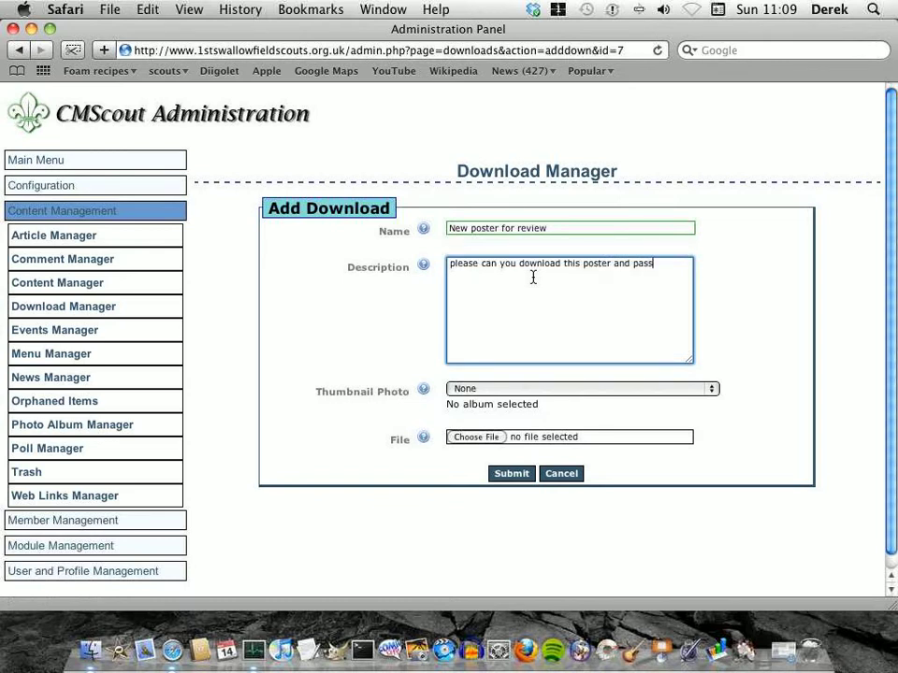
type(" back comments")
Step: Attach s203_01.pdf from the funrun folder, submit the download and check its entry in the category's list
left_click(477, 438)
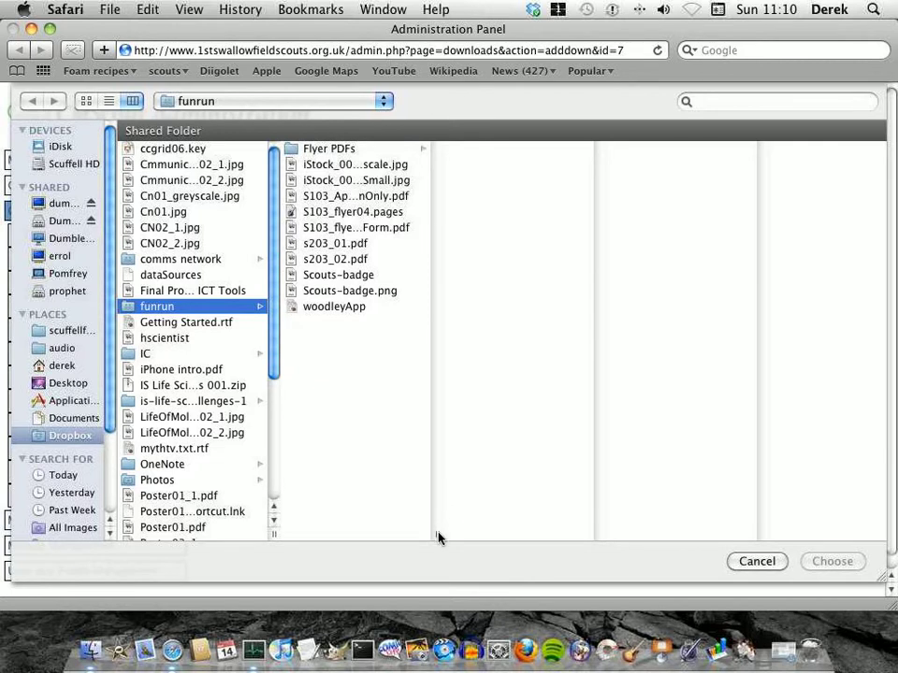
double_click(434, 535)
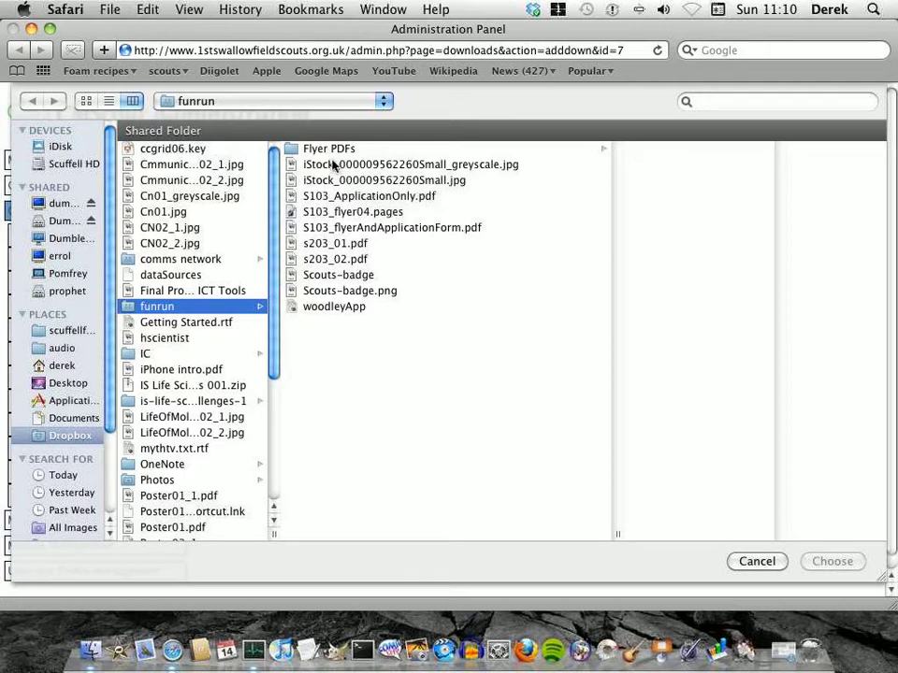
left_click(329, 245)
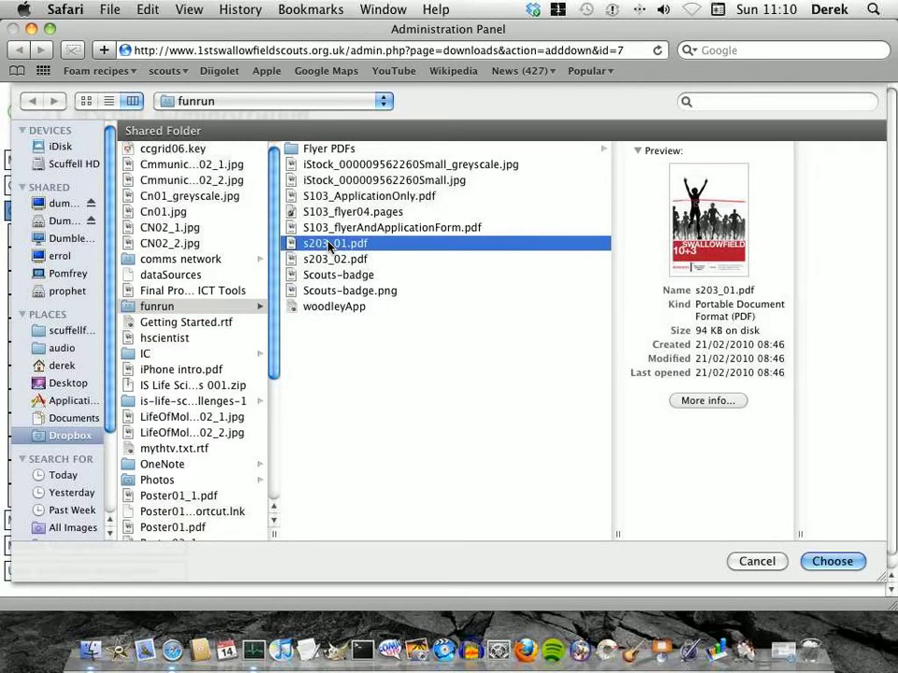
left_click(832, 561)
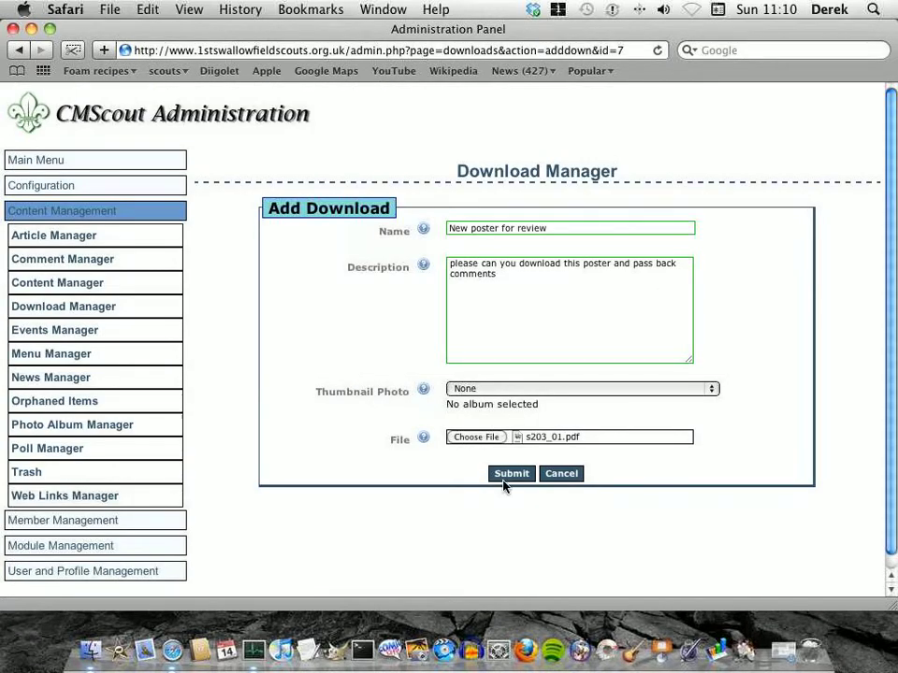
left_click(513, 474)
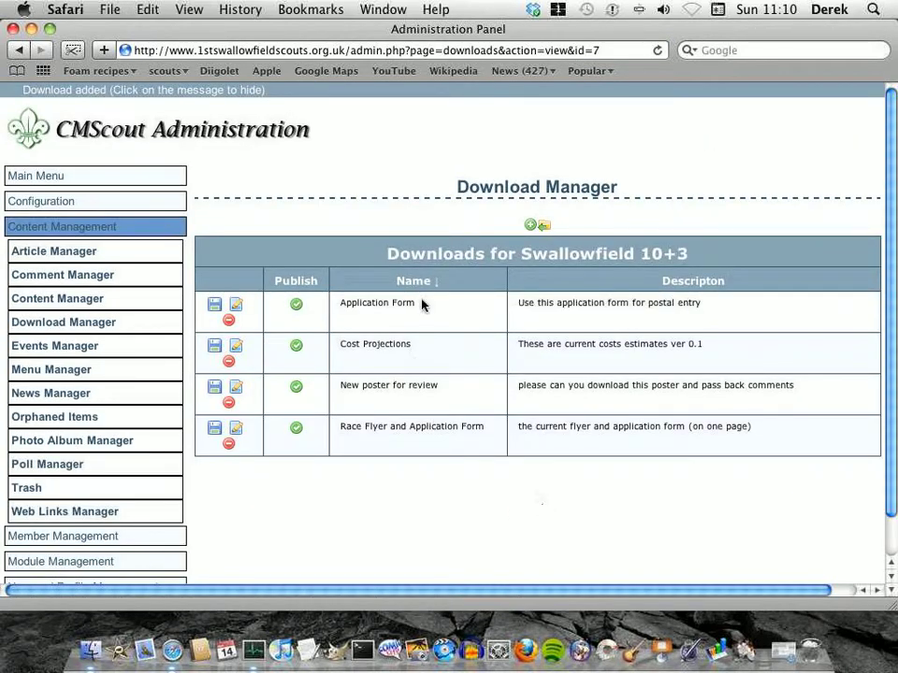
left_click_drag(449, 389, 341, 383)
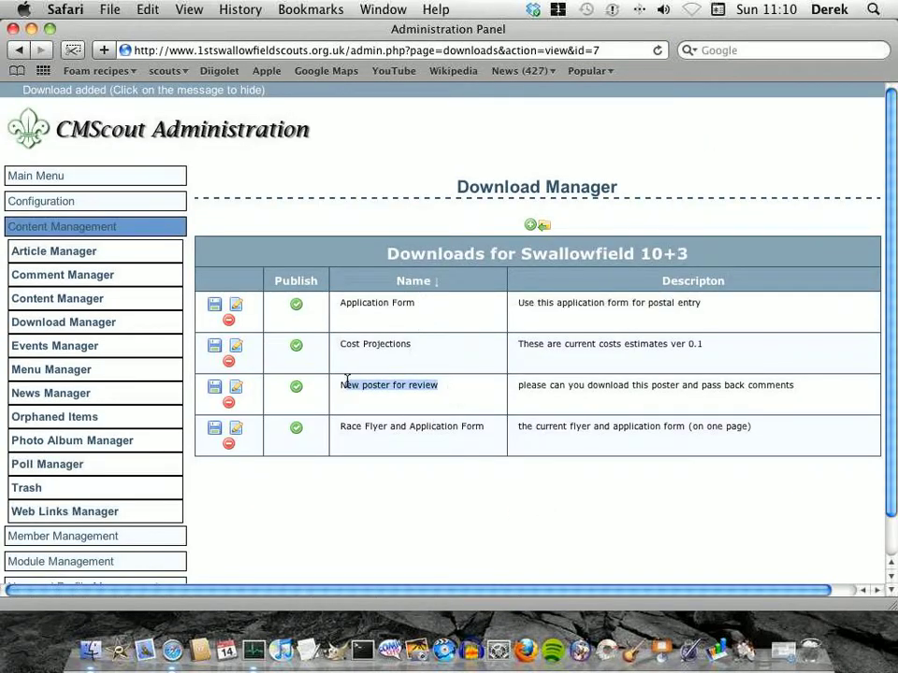
Step: Leave the administration panel for the public website's home page and check which account is logged in
left_click(477, 547)
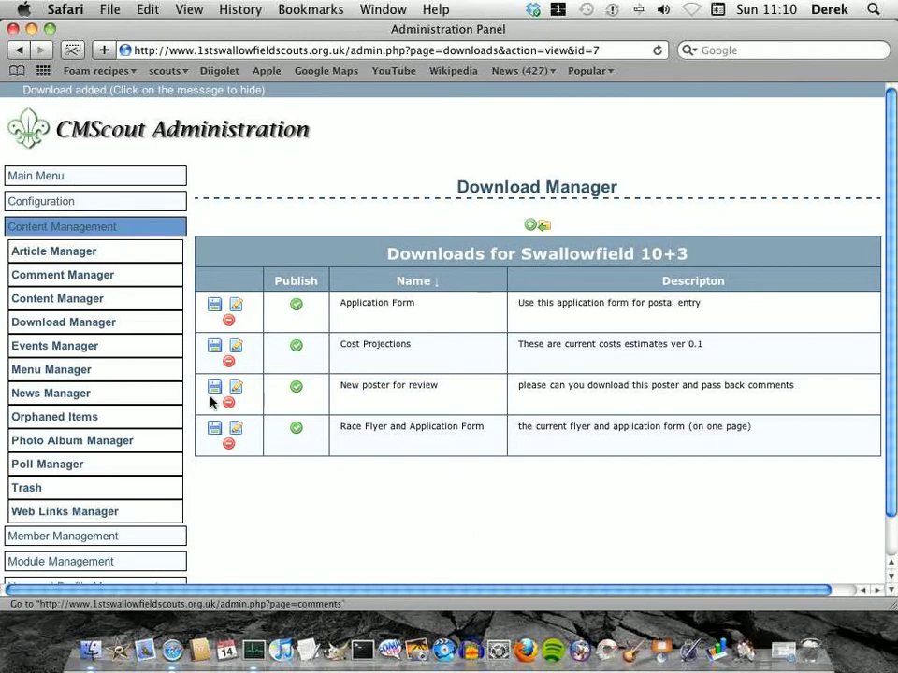
left_click(31, 178)
left_click(26, 225)
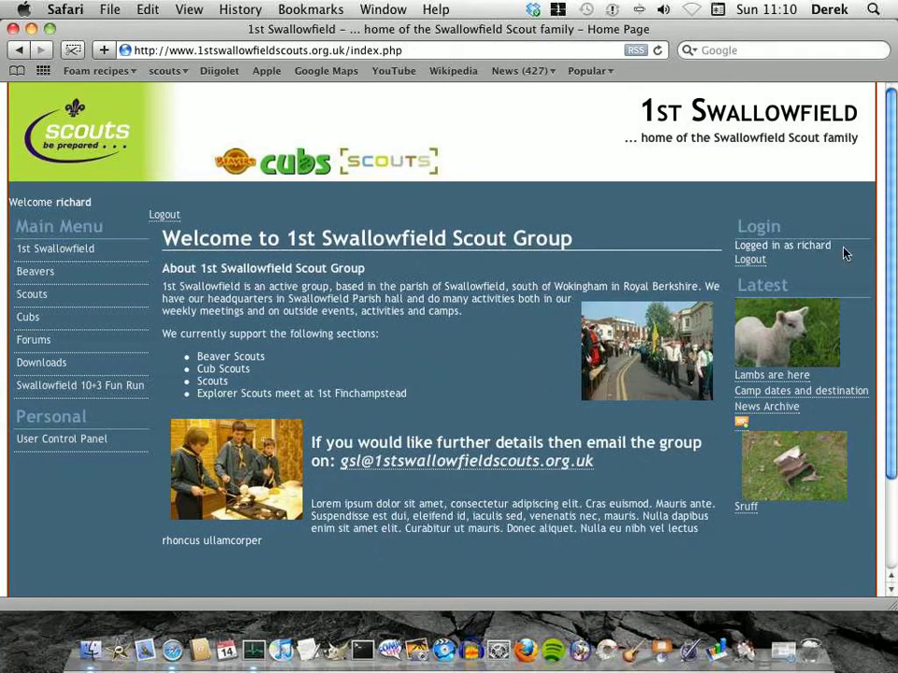
left_click_drag(835, 245, 736, 245)
left_click(662, 210)
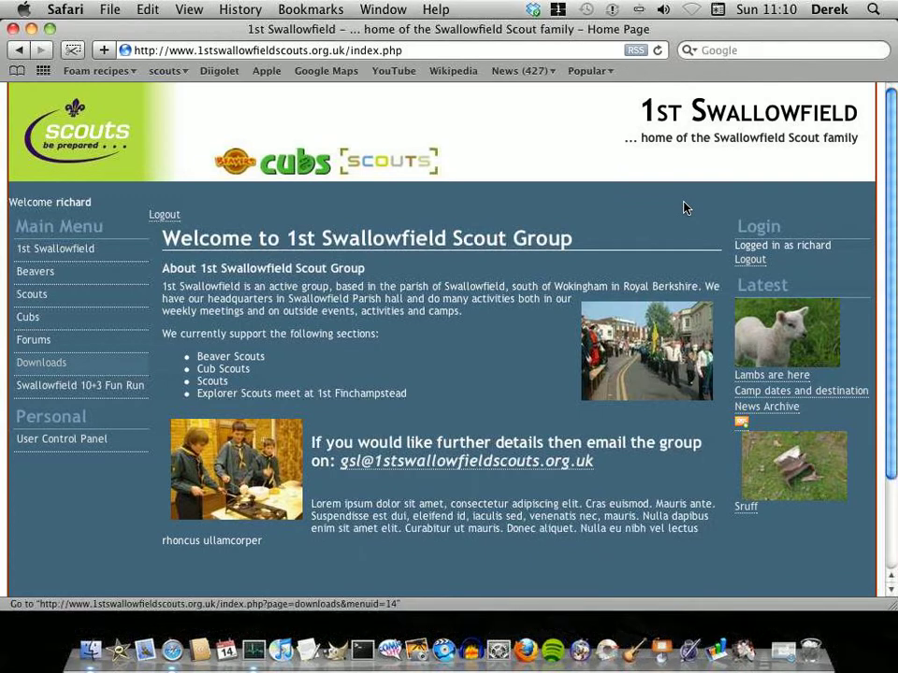
Step: Download "New poster for review" from the website's Swallowfield 10+3 downloads category, then close the opened PDF and the download list
left_click(42, 362)
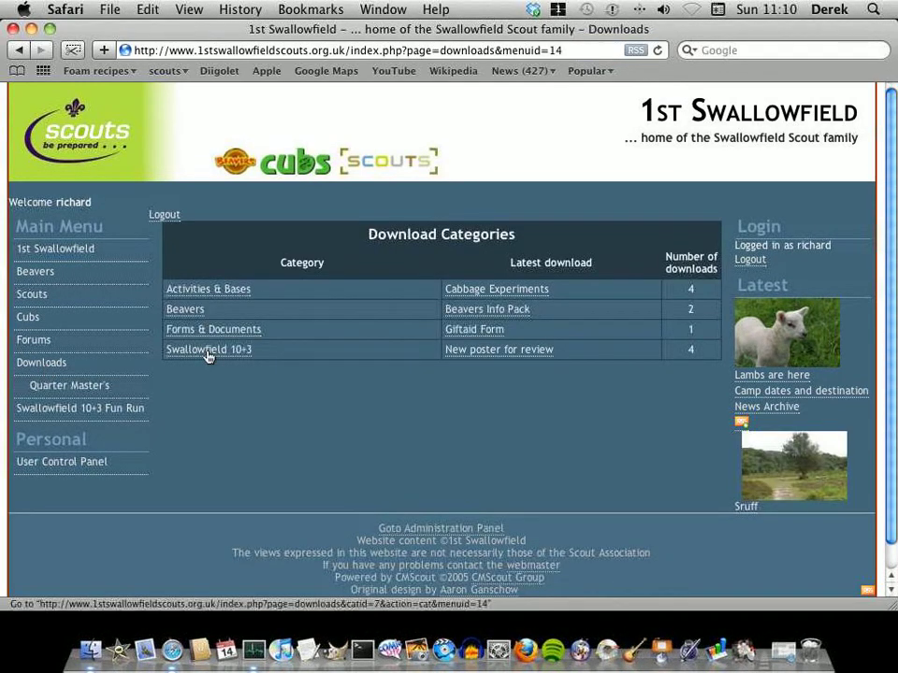
left_click(209, 351)
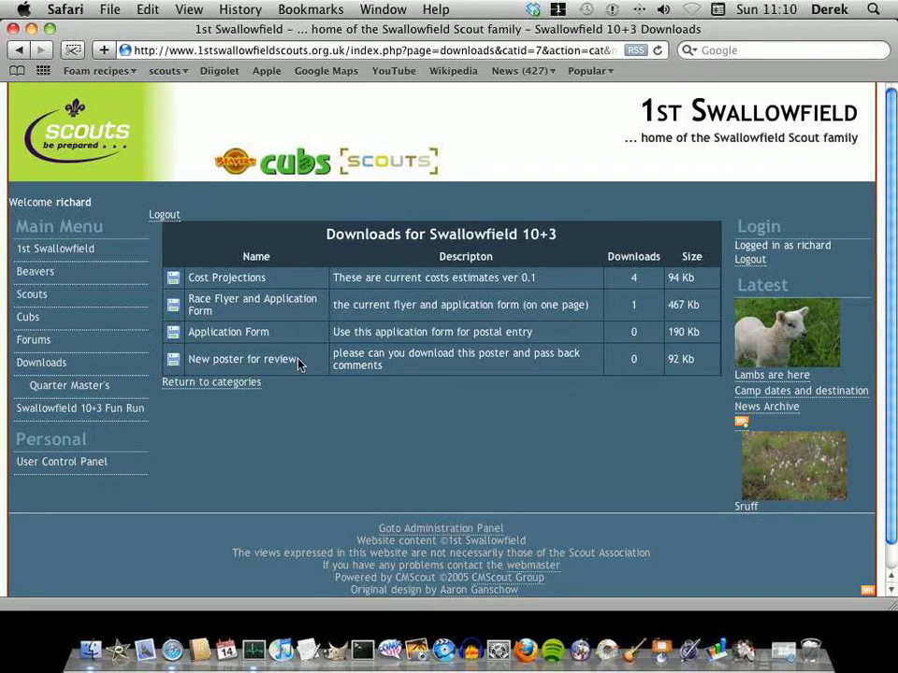
left_click(174, 366)
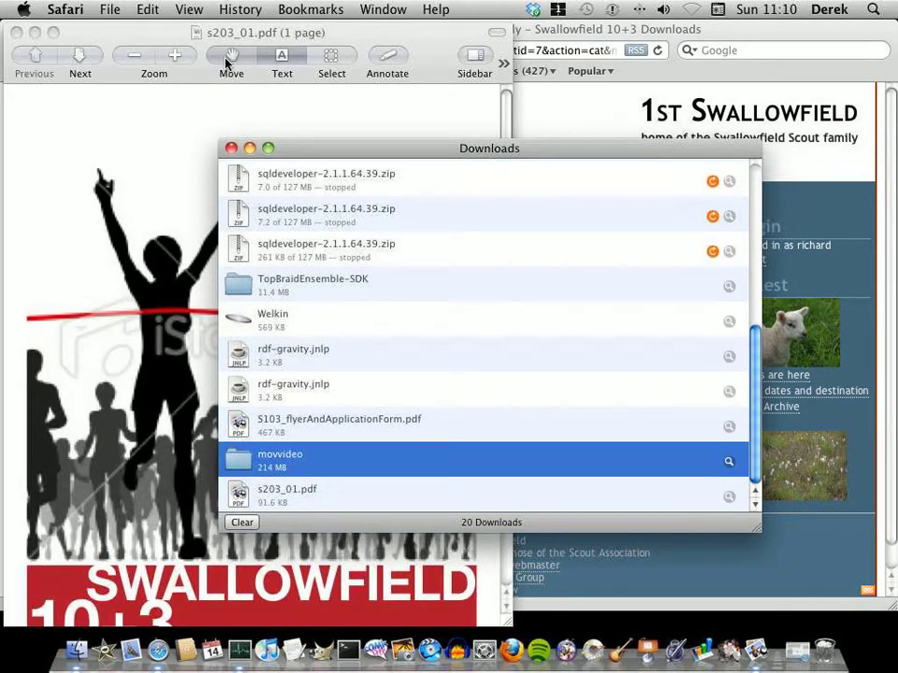
left_click_drag(182, 39, 228, 36)
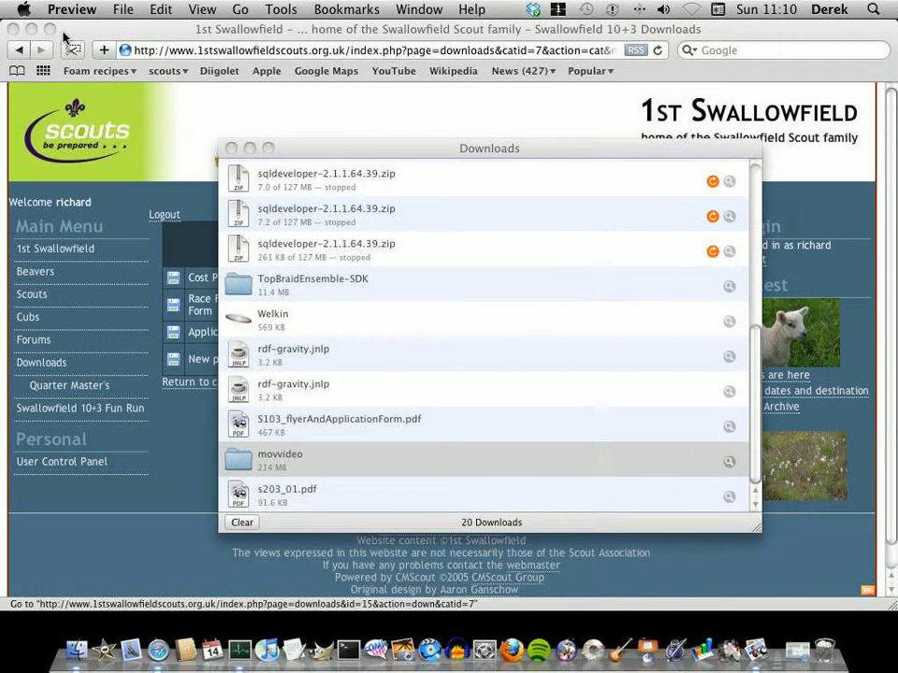
left_click(63, 29)
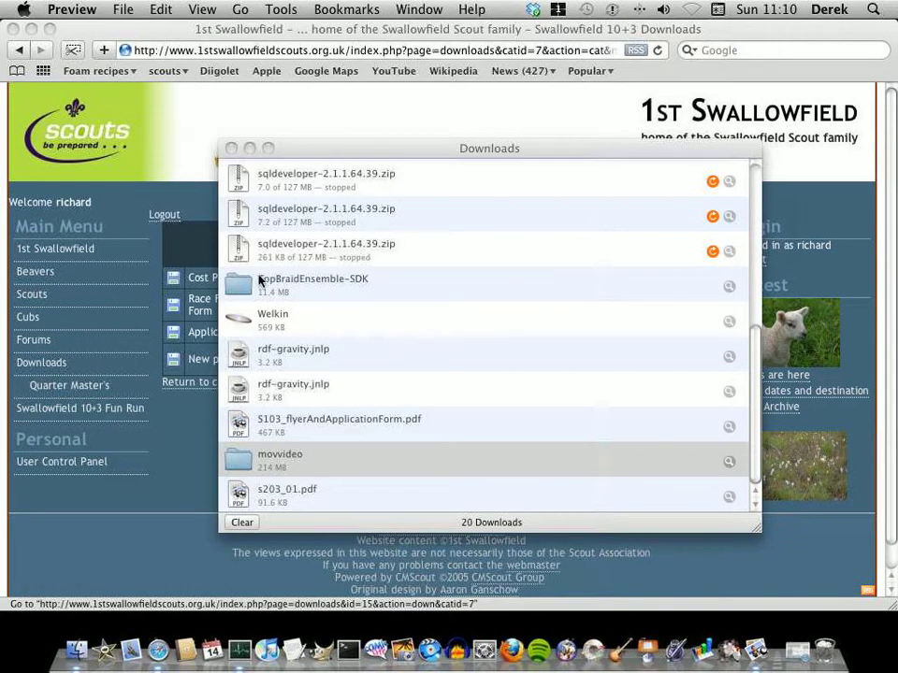
left_click(231, 149)
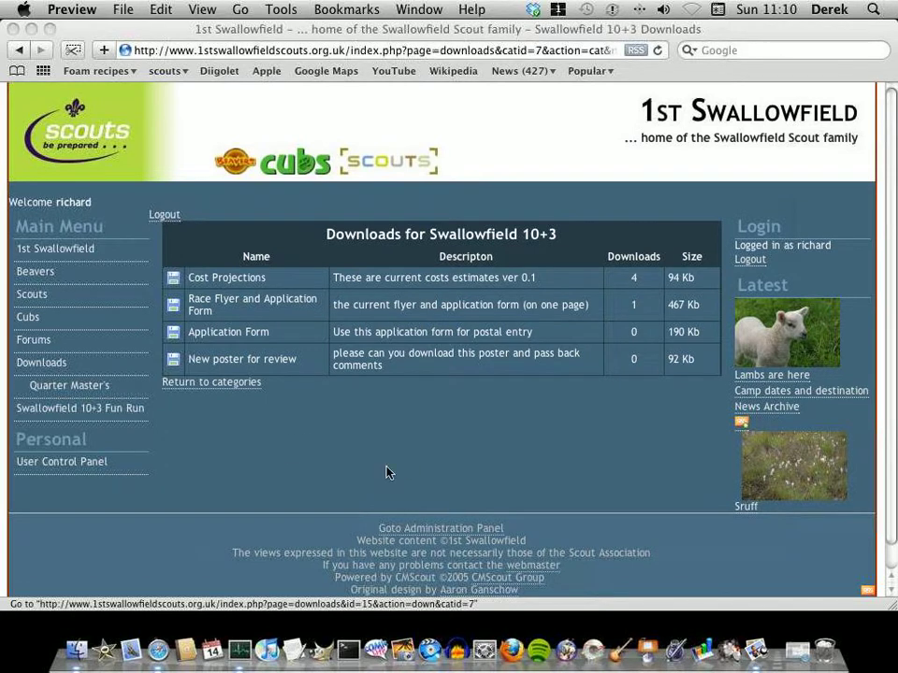
Step: Download the "New poster for review" file once more and close its PDF preview and the download list
left_click(173, 364)
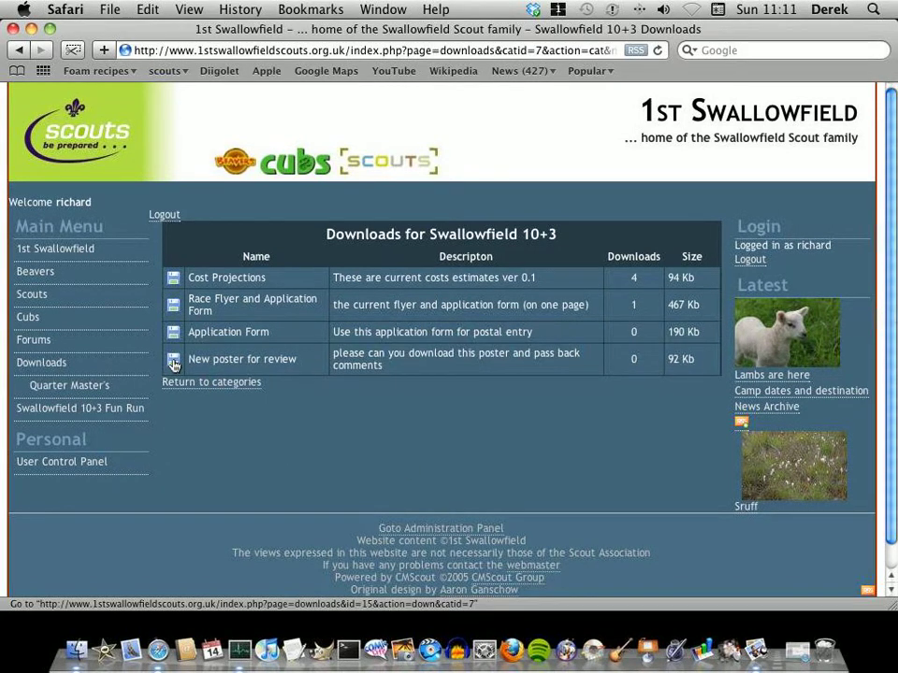
left_click(173, 364)
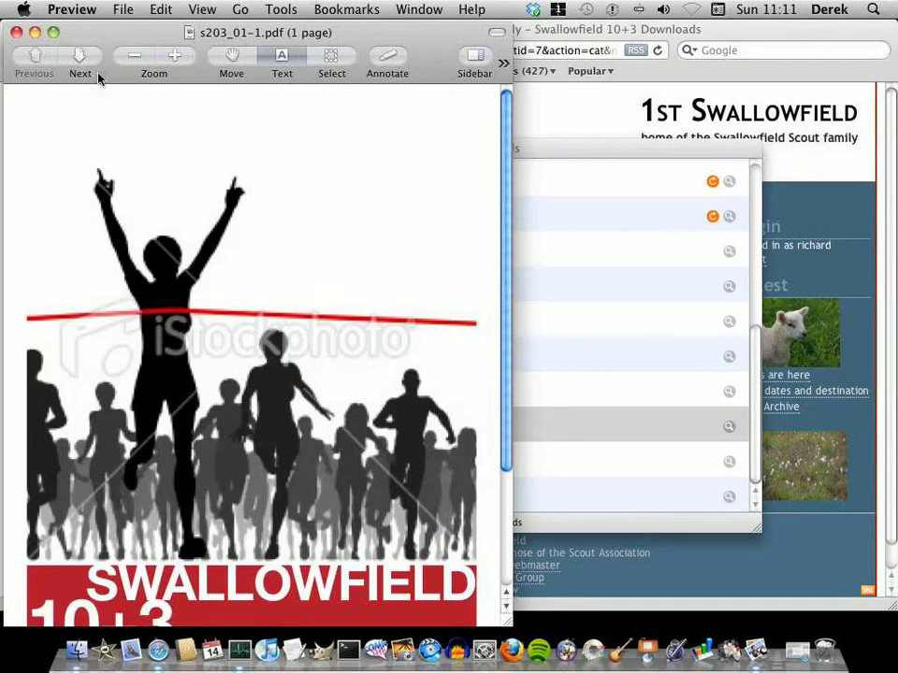
left_click(16, 31)
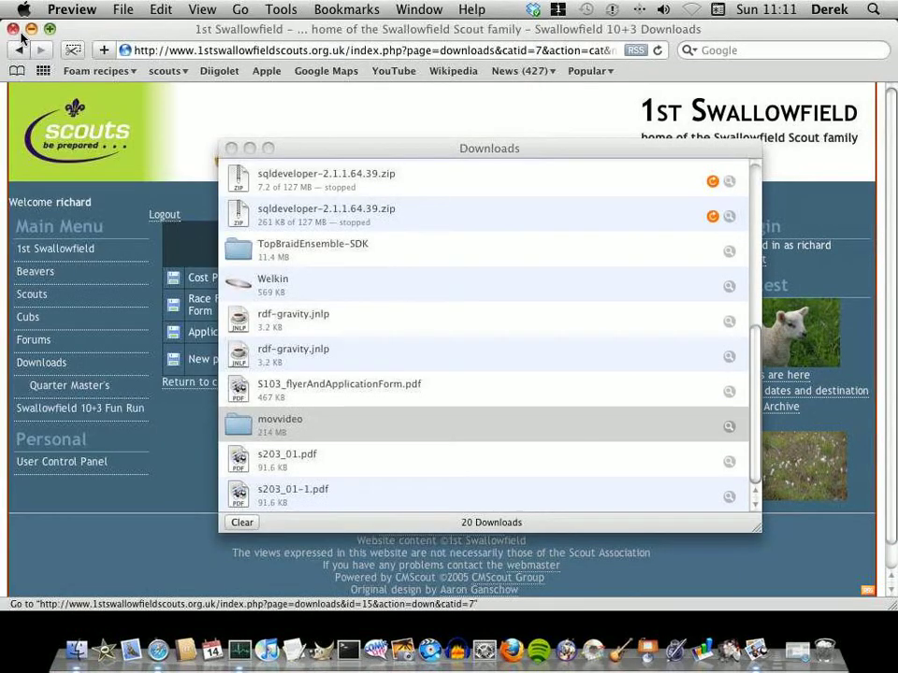
left_click(230, 147)
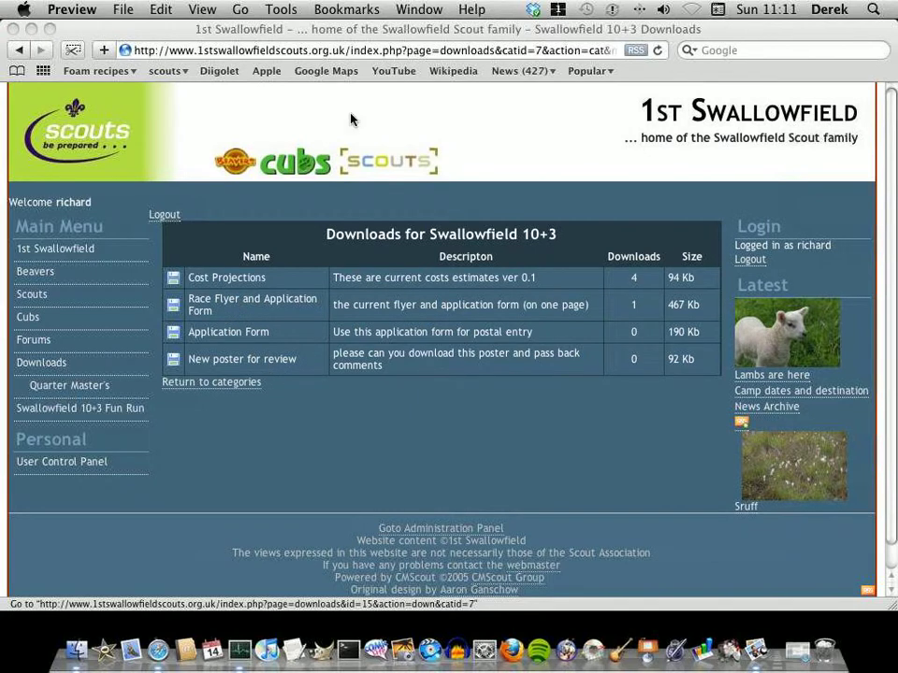
Step: Highlight the web address of the Swallowfield 10+3 downloads page, then return to the 1st Swallowfield home page
left_click(285, 40)
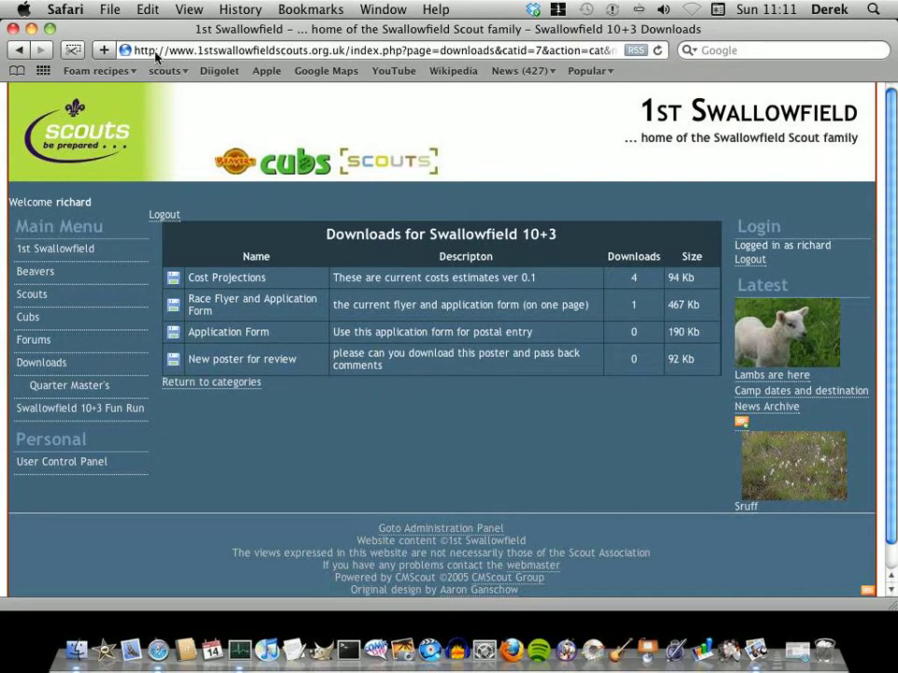
left_click(133, 51)
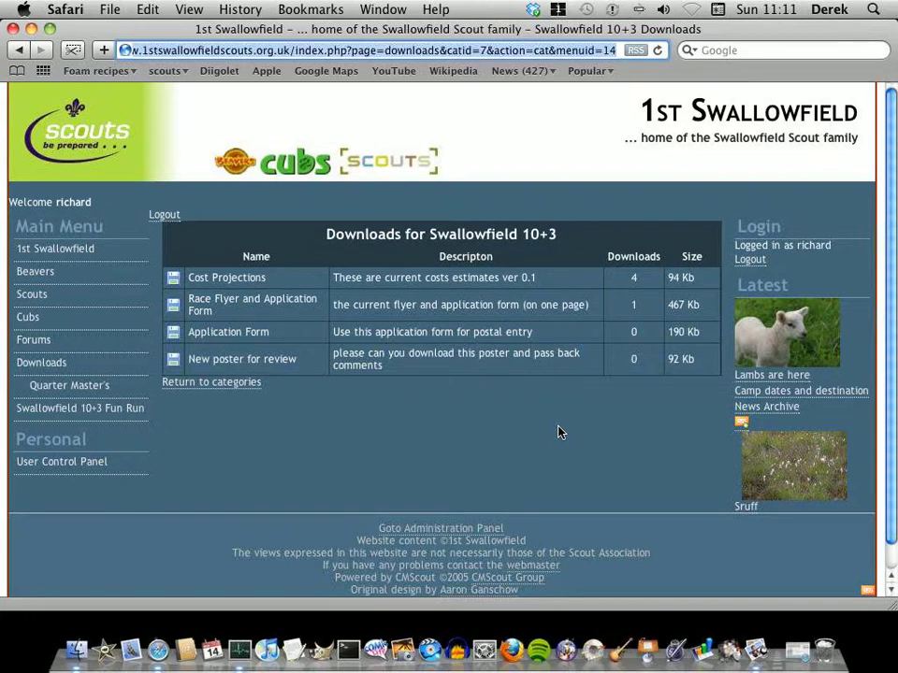
left_click(44, 250)
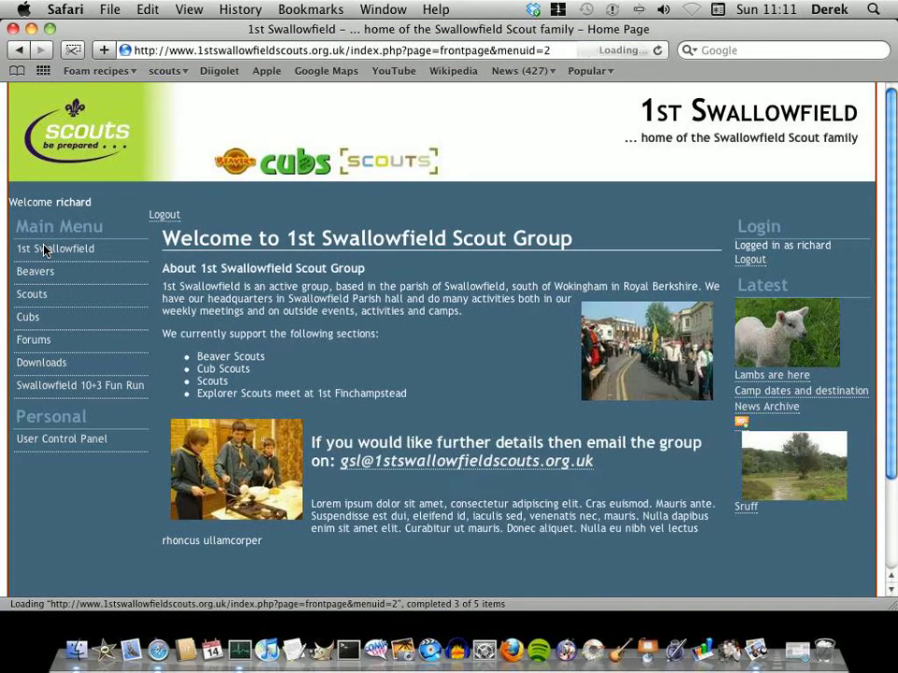